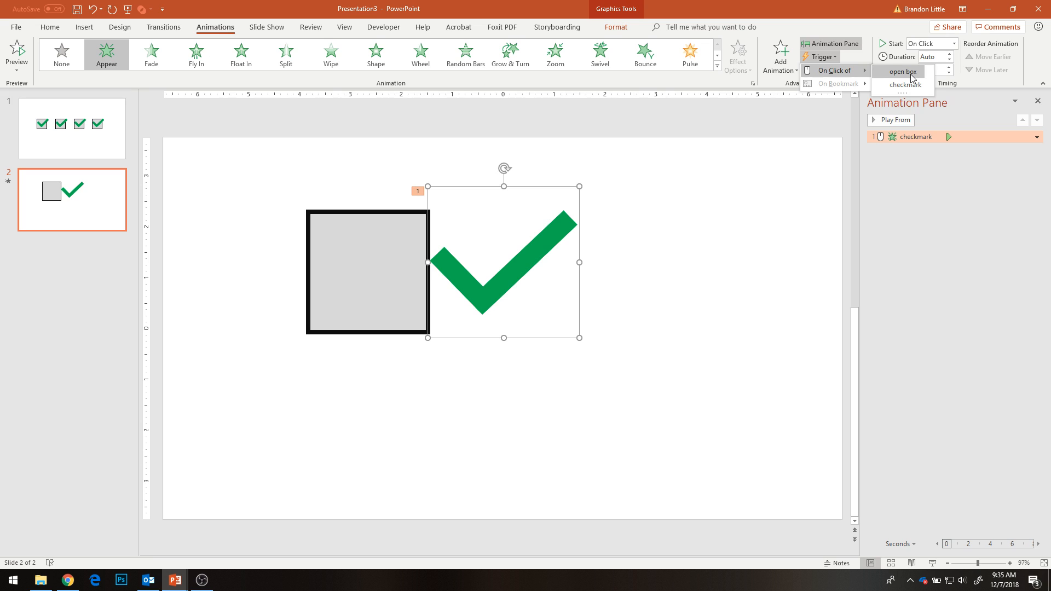
- Trigger the checkmark's Appear animation on click of the open box, and test it in the slide show
{"action": "left_click", "coordinate": [903, 72]}
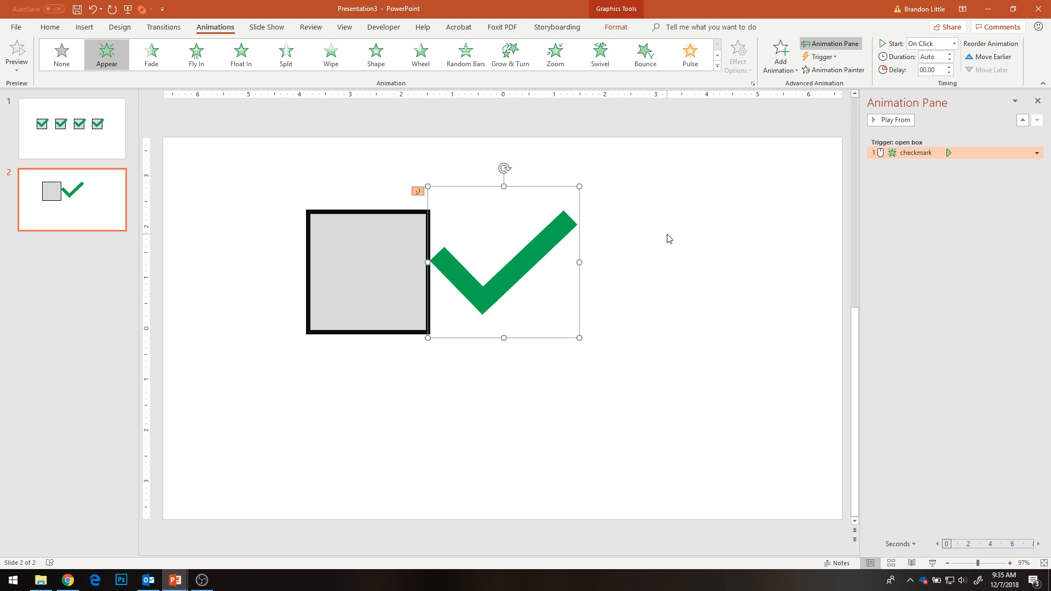
{"action": "left_click", "coordinate": [932, 564]}
{"action": "left_click", "coordinate": [344, 223]}
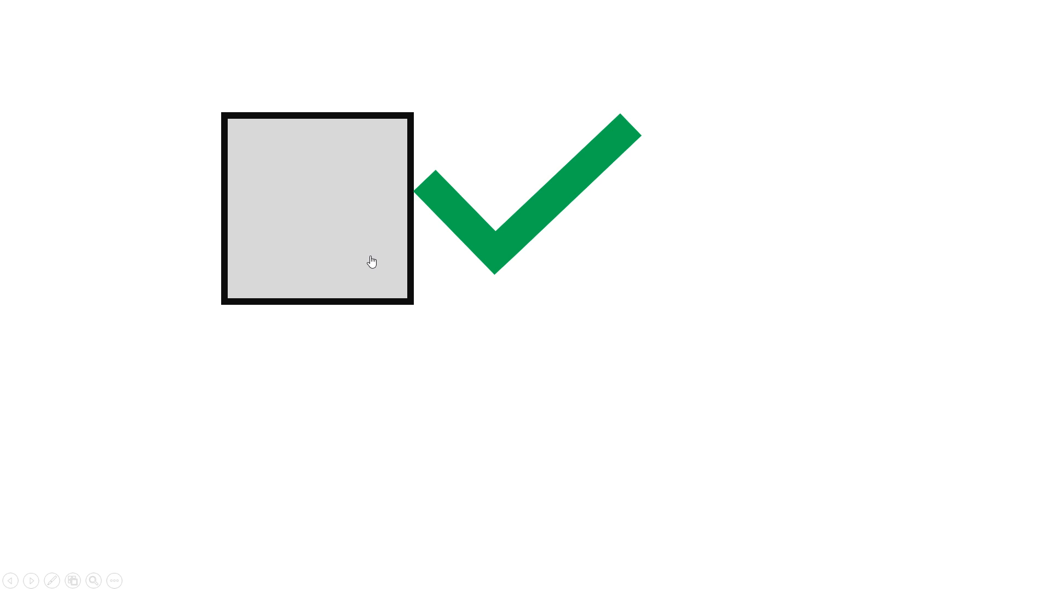
{"action": "key", "text": "Escape"}
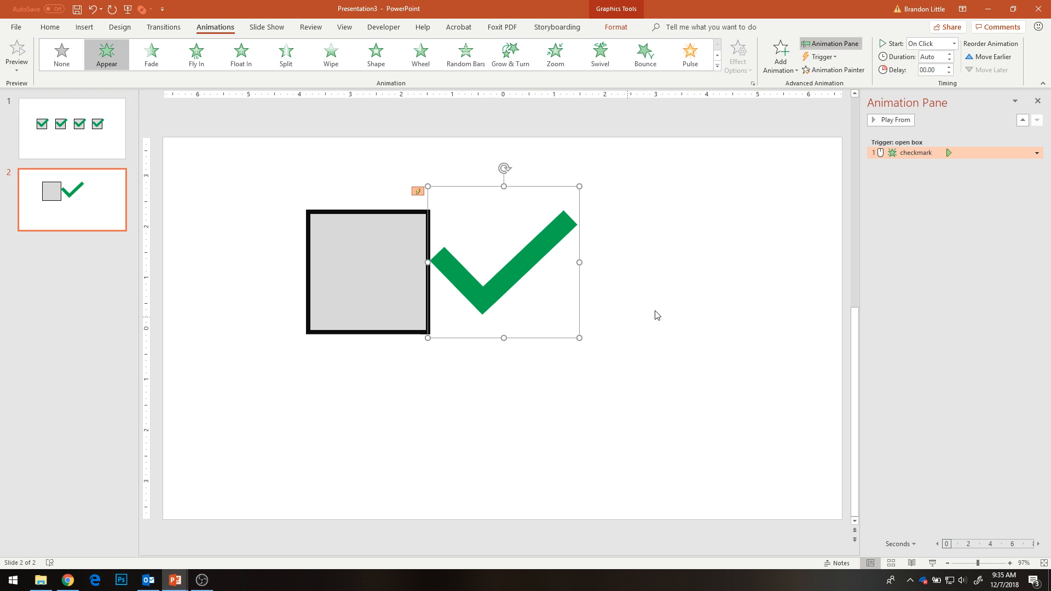
- Add a Disappear exit animation to the checkmark, triggered on click of the checkmark
{"action": "left_click", "coordinate": [790, 70]}
{"action": "left_click", "coordinate": [783, 340]}
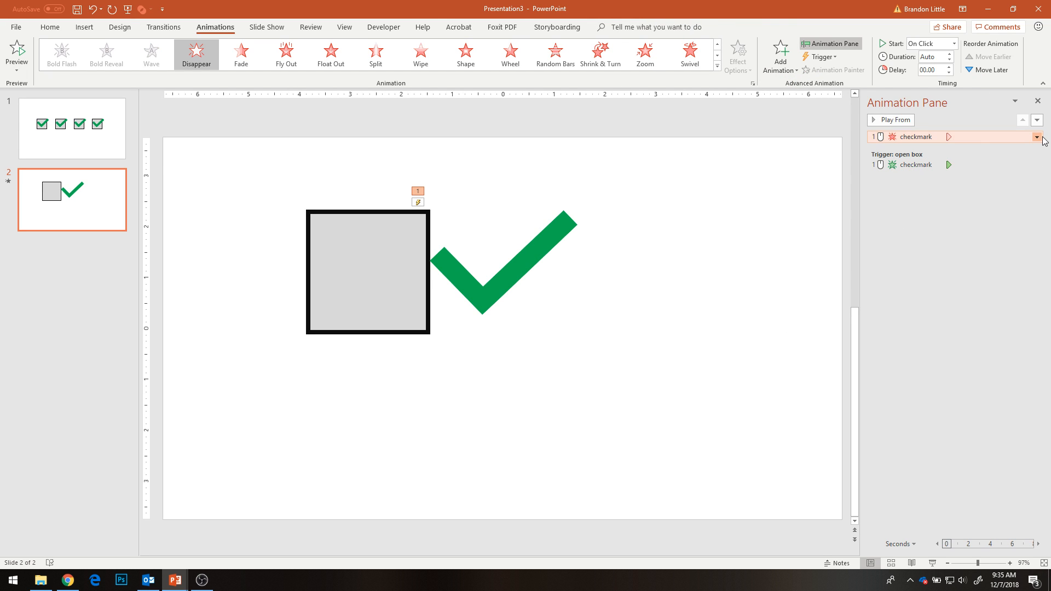
{"action": "left_click", "coordinate": [822, 57]}
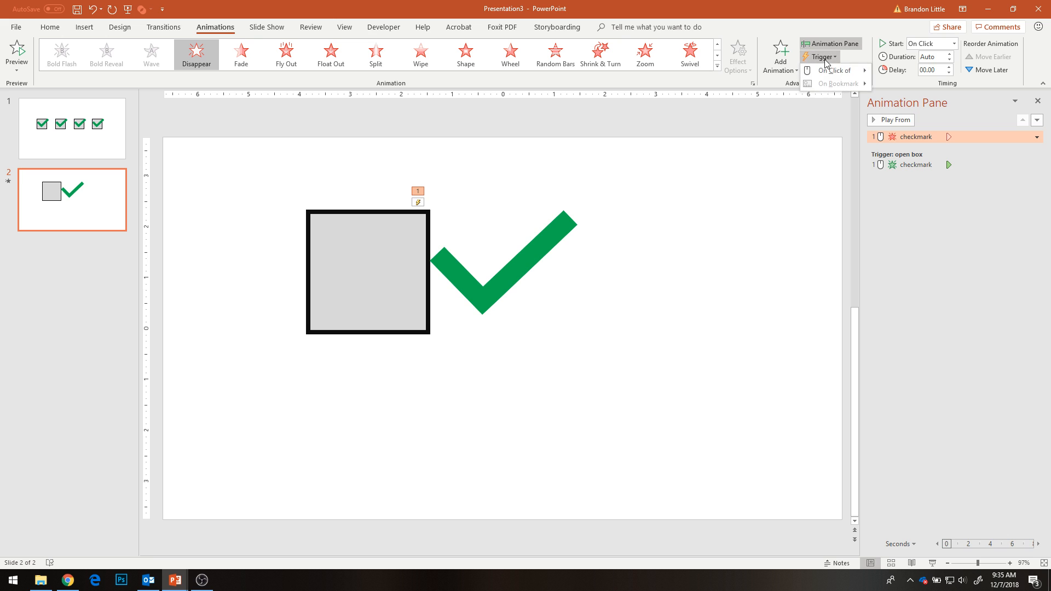
{"action": "mouse_move", "coordinate": [832, 73]}
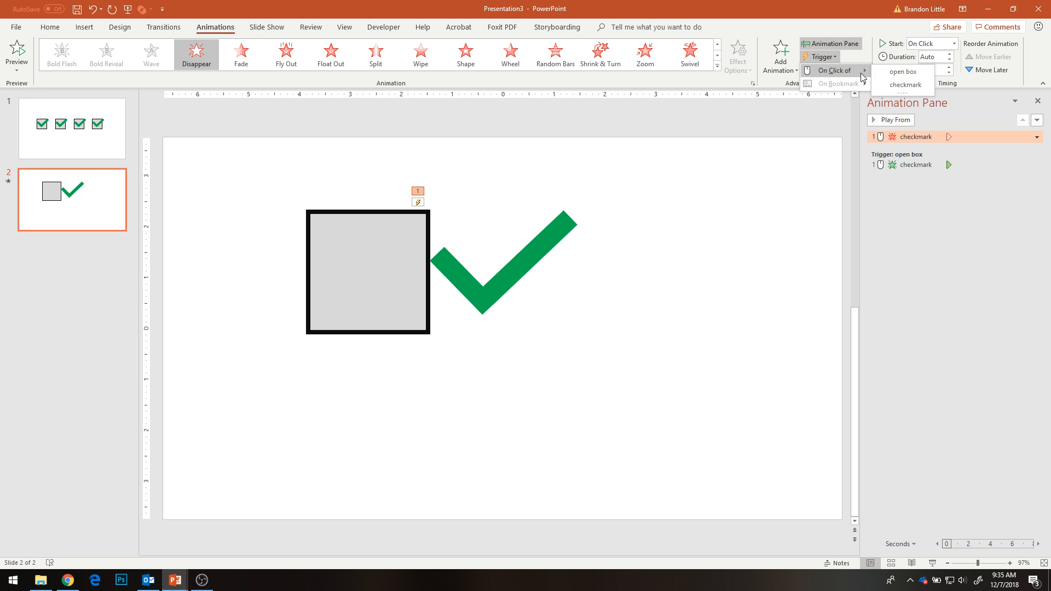
{"action": "left_click", "coordinate": [902, 83]}
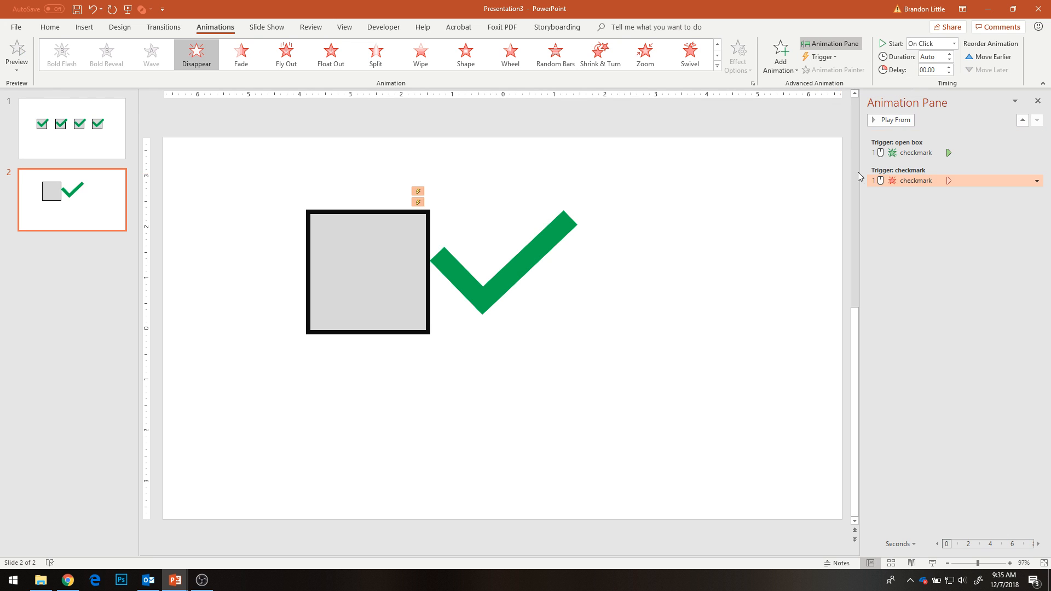
- Move the checkmark onto the grey box and test toggling it on and off repeatedly in the slide show
{"action": "left_click_drag", "start_coordinate": [549, 246], "coordinate": [439, 244]}
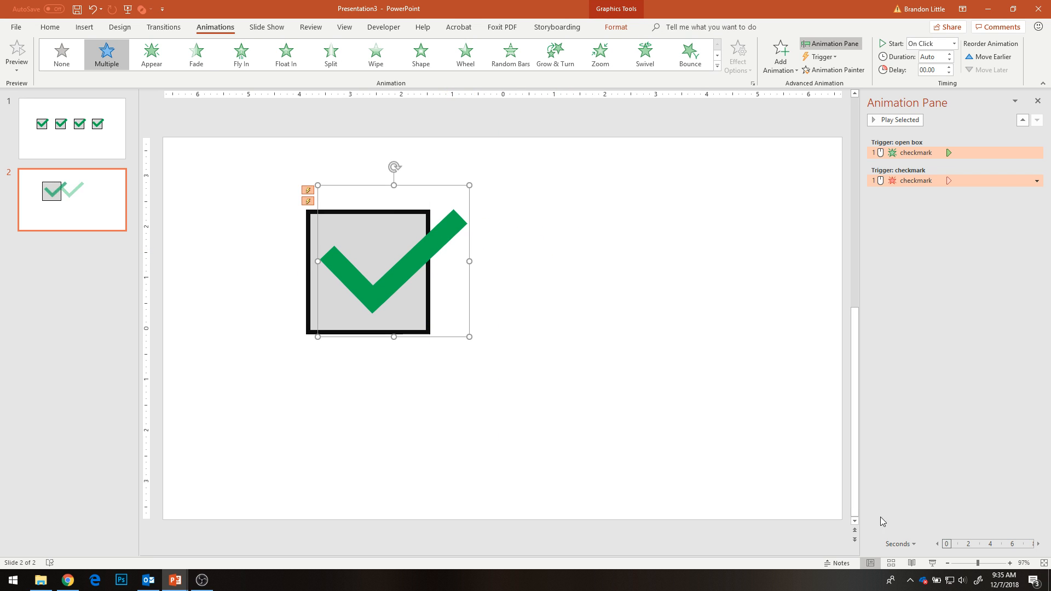
{"action": "left_click", "coordinate": [932, 562]}
{"action": "left_click", "coordinate": [312, 207]}
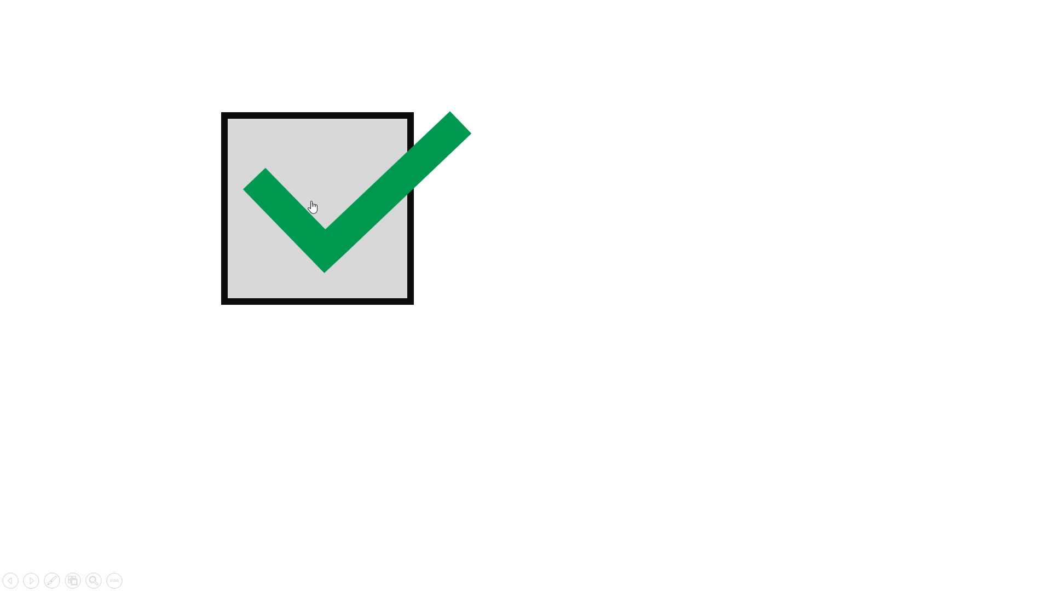
{"action": "left_click", "coordinate": [368, 219]}
{"action": "left_click", "coordinate": [368, 219]}
{"action": "left_click", "coordinate": [368, 219]}
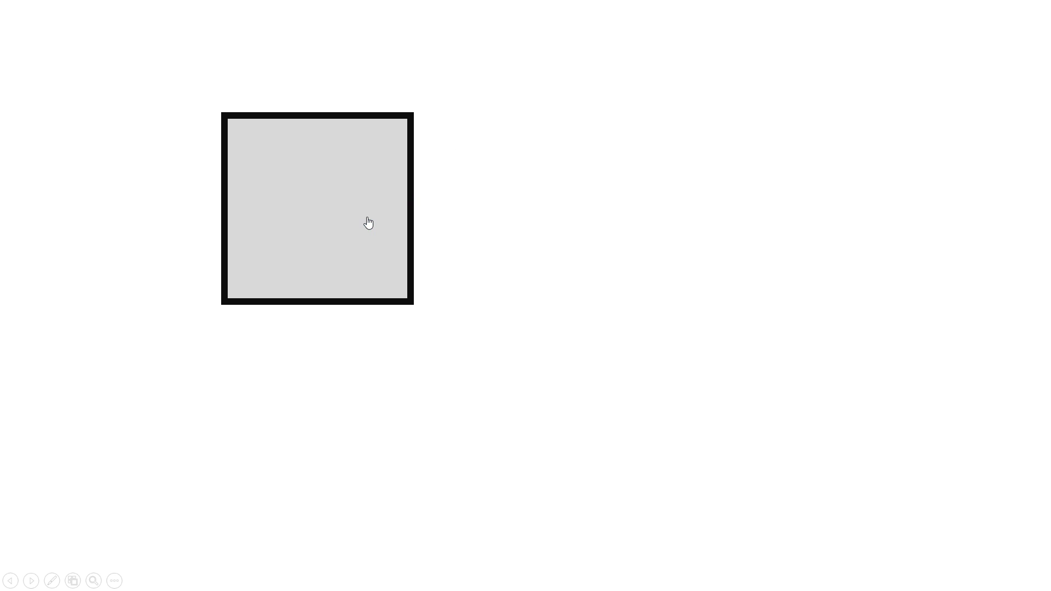
{"action": "left_click", "coordinate": [368, 219]}
{"action": "left_click", "coordinate": [367, 220]}
{"action": "left_click", "coordinate": [368, 221]}
{"action": "left_click", "coordinate": [368, 221]}
{"action": "left_click", "coordinate": [367, 221]}
{"action": "left_click", "coordinate": [369, 221]}
{"action": "key", "text": "Escape"}
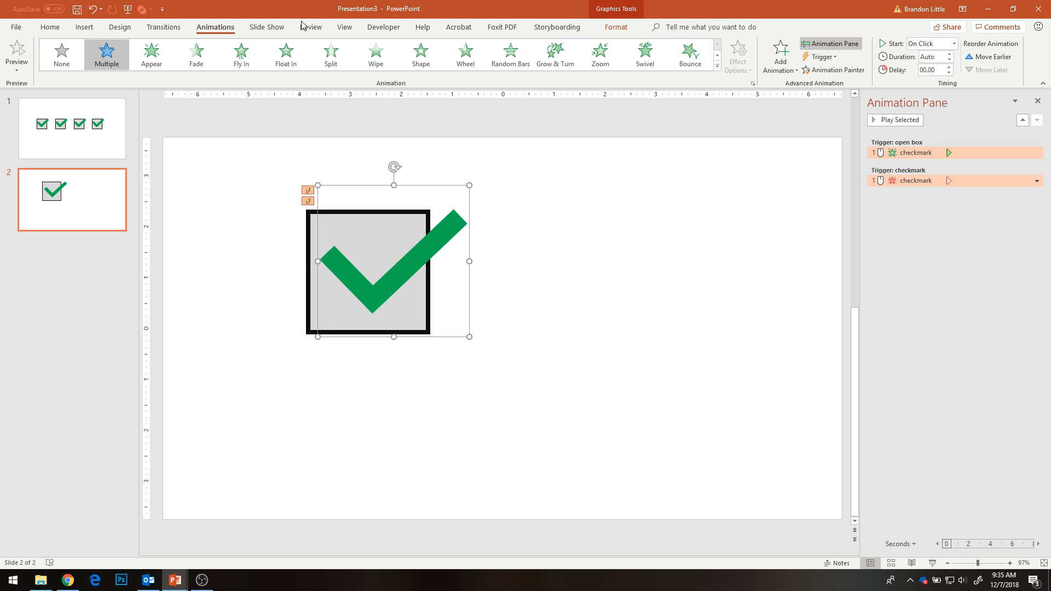
- Apply a perspective shadow that falls to the right beneath the checkmark
{"action": "left_click", "coordinate": [613, 28]}
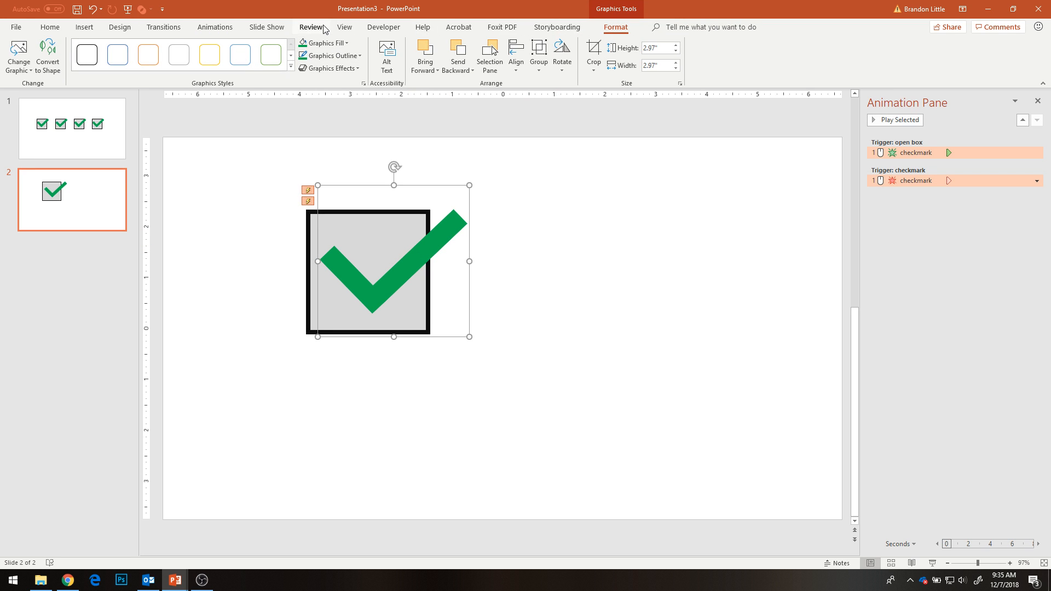
{"action": "left_click", "coordinate": [328, 56]}
{"action": "key", "text": "super+Down"}
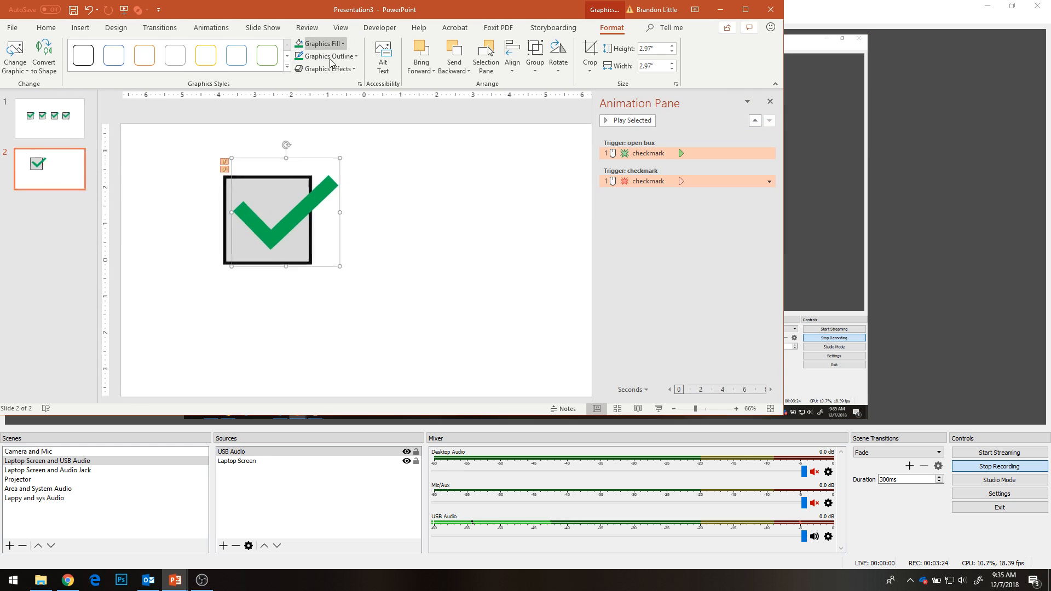
{"action": "left_click", "coordinate": [745, 9]}
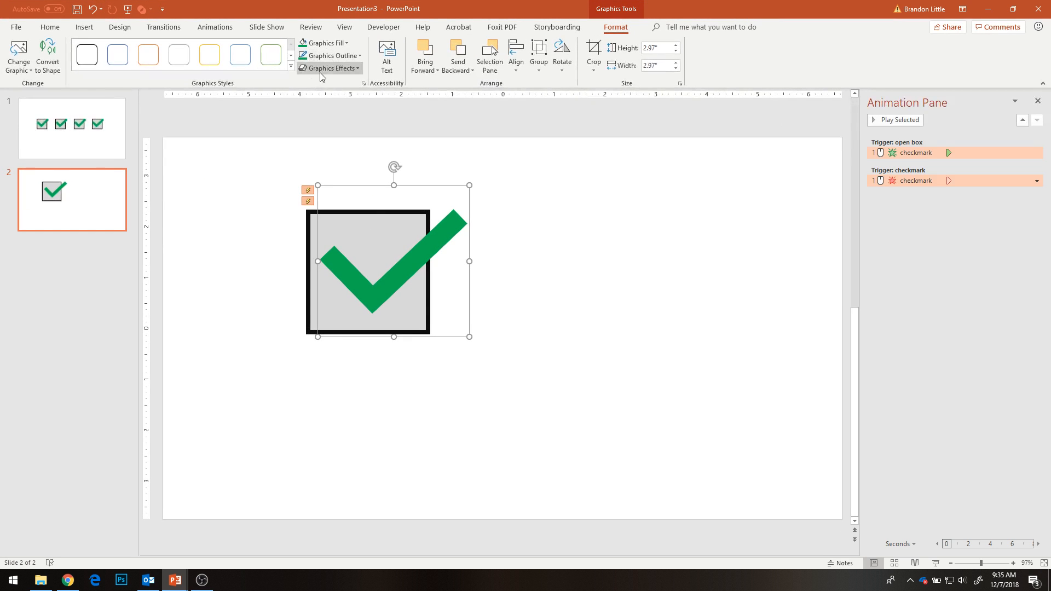
{"action": "left_click", "coordinate": [328, 68]}
{"action": "mouse_move", "coordinate": [335, 114]}
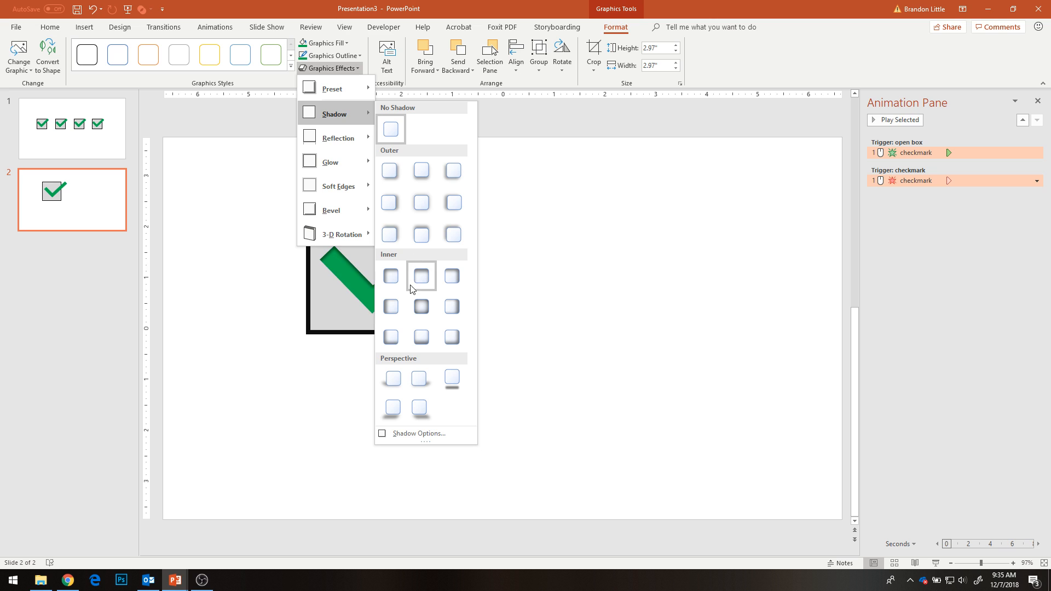
{"action": "left_click", "coordinate": [428, 394]}
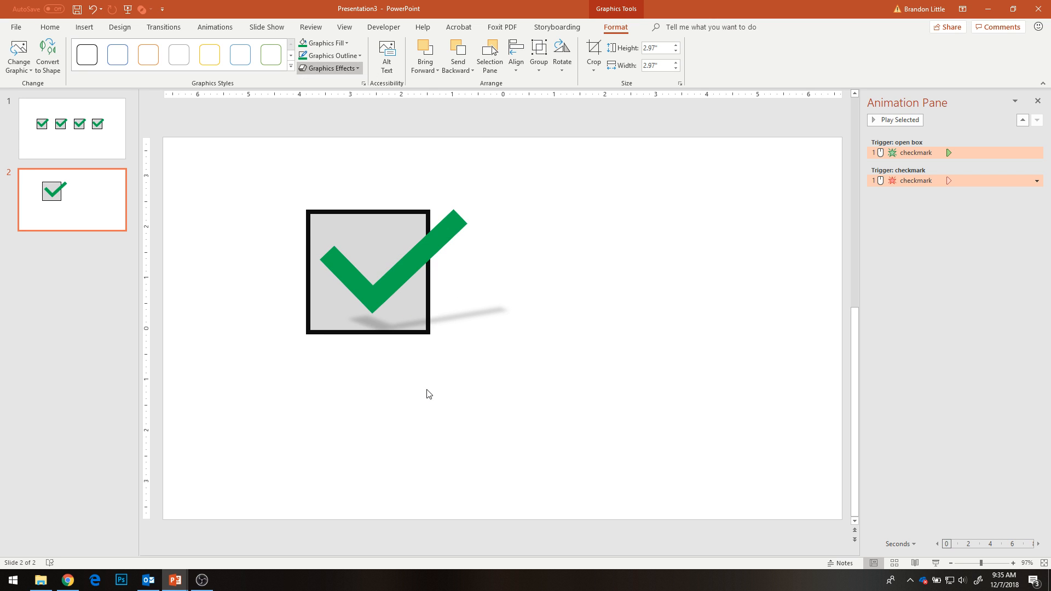
{"action": "left_click", "coordinate": [553, 241]}
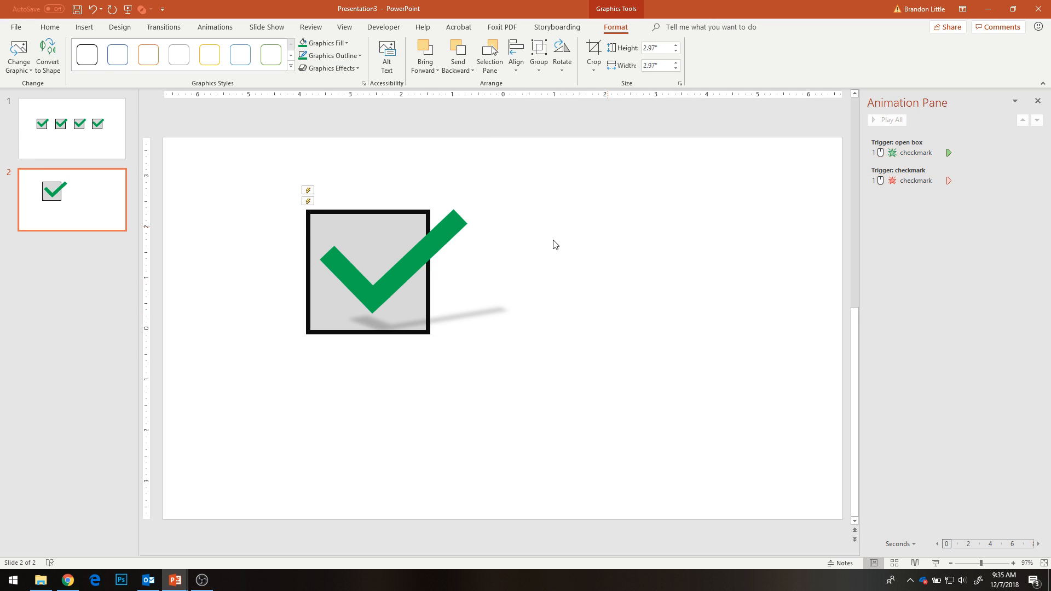
- Shrink the box and checkmark together, lower the checkmark slightly inside the box, and shift both toward the slide's upper left
{"action": "left_click_drag", "start_coordinate": [223, 167], "coordinate": [407, 282]}
{"action": "left_click", "coordinate": [458, 347]}
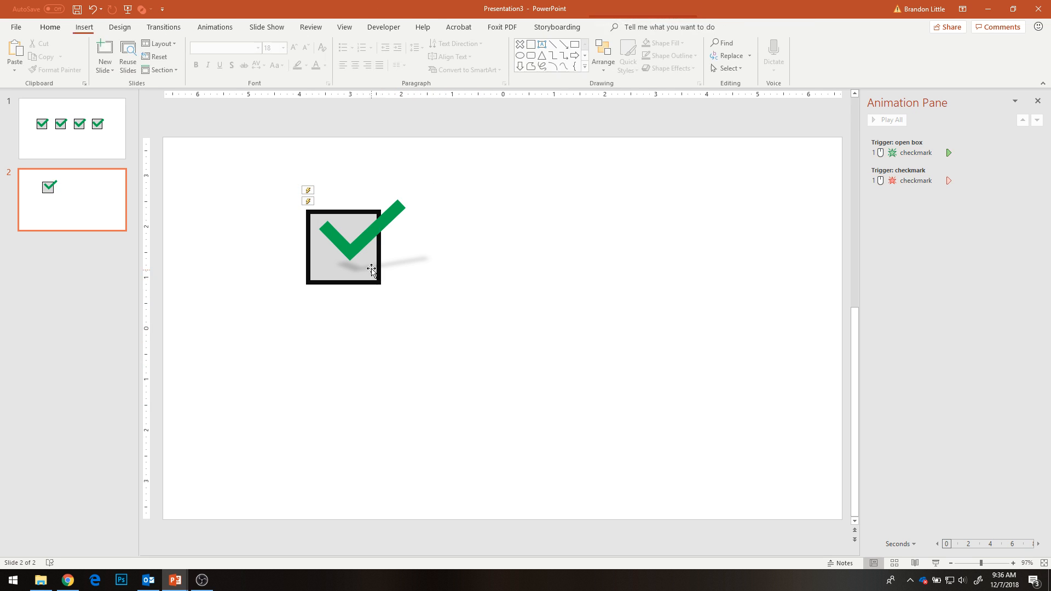
{"action": "mouse_move", "coordinate": [362, 241]}
{"action": "left_mouse_down"}
{"action": "mouse_move", "coordinate": [357, 258]}
{"action": "mouse_move", "coordinate": [358, 248]}
{"action": "left_mouse_up"}
{"action": "left_click", "coordinate": [262, 181]}
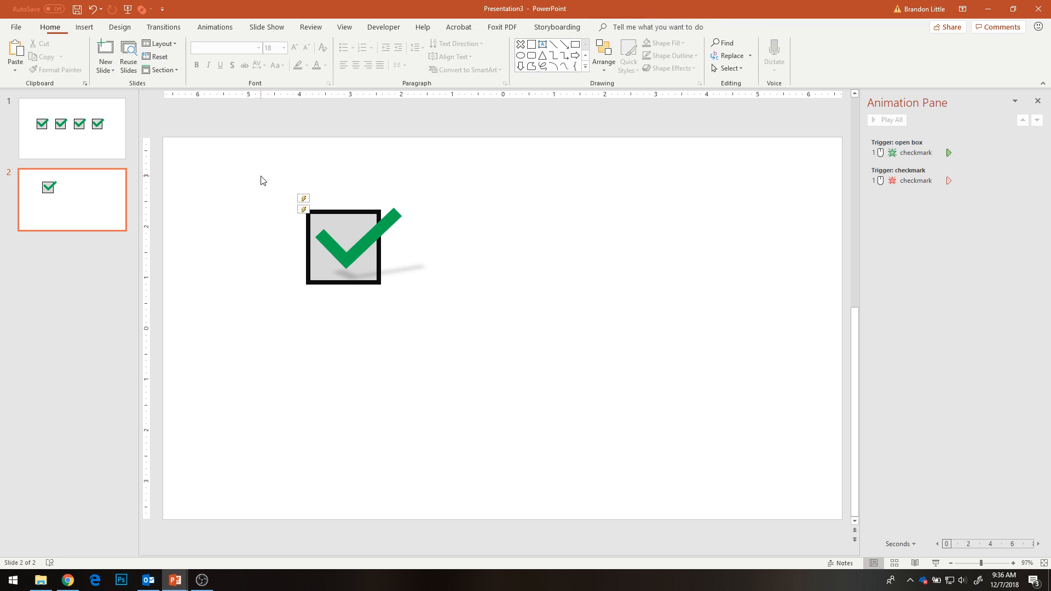
{"action": "left_click_drag", "start_coordinate": [261, 181], "coordinate": [481, 332]}
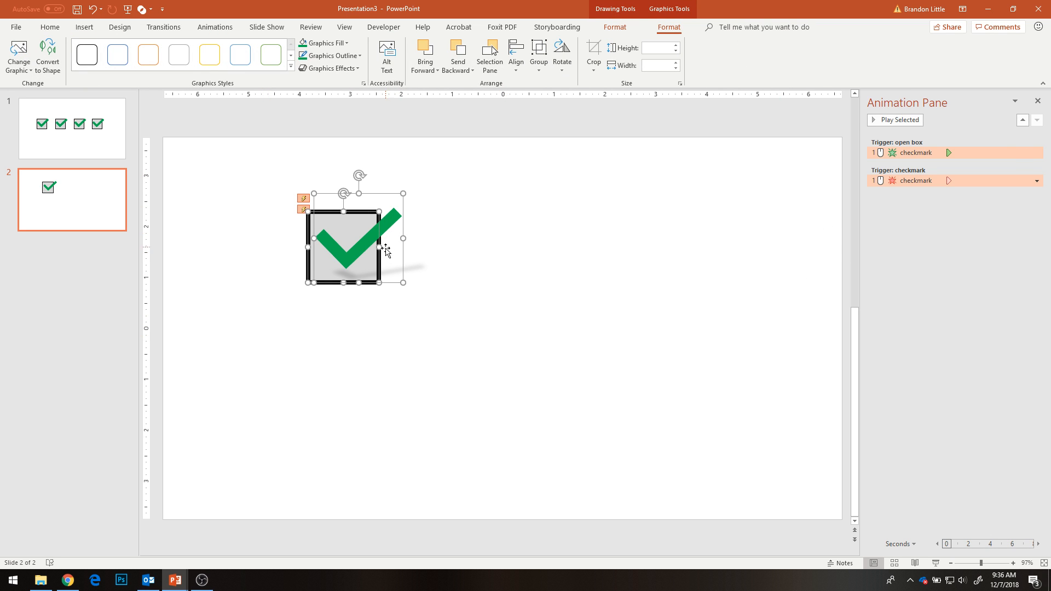
{"action": "left_click_drag", "start_coordinate": [362, 249], "coordinate": [312, 214]}
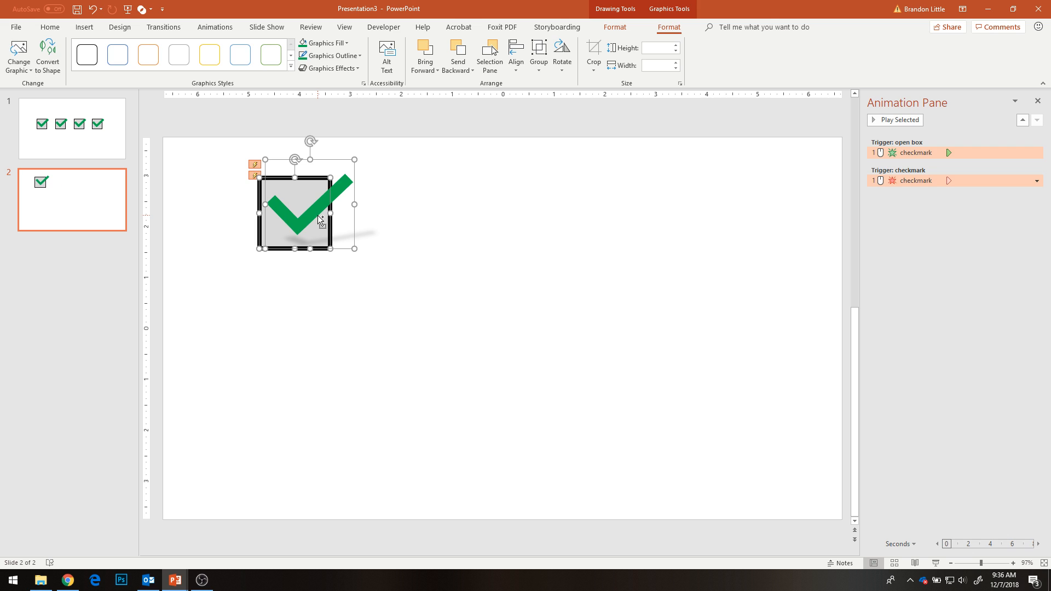
- Try grouping the box and checkmark, and undo the grouping
{"action": "key", "text": "ctrl+g"}
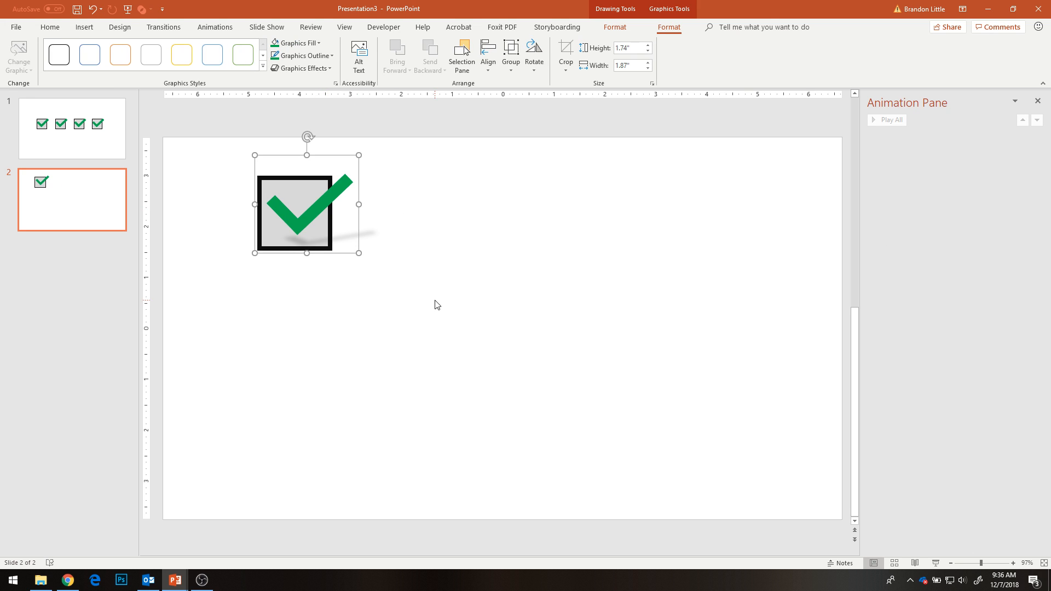
{"action": "key", "text": "ctrl+z"}
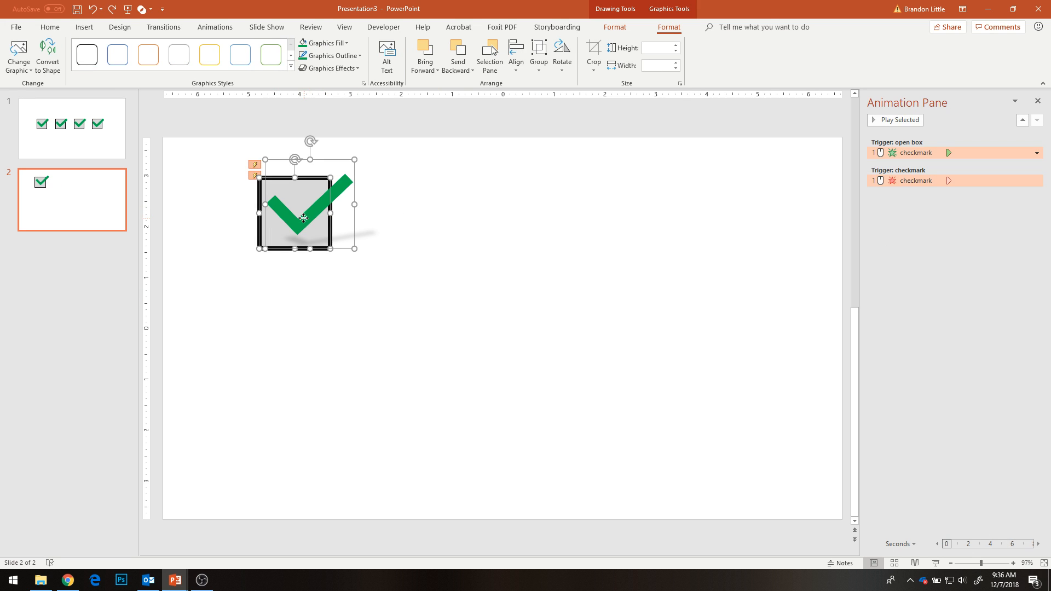
- Duplicate the box and checkmark to form a row of three sets across the slide's upper part
{"action": "left_click_drag", "start_coordinate": [303, 218], "coordinate": [522, 237]}
{"action": "left_click", "coordinate": [377, 248]}
{"action": "left_click", "coordinate": [509, 260]}
{"action": "left_click", "coordinate": [795, 437]}
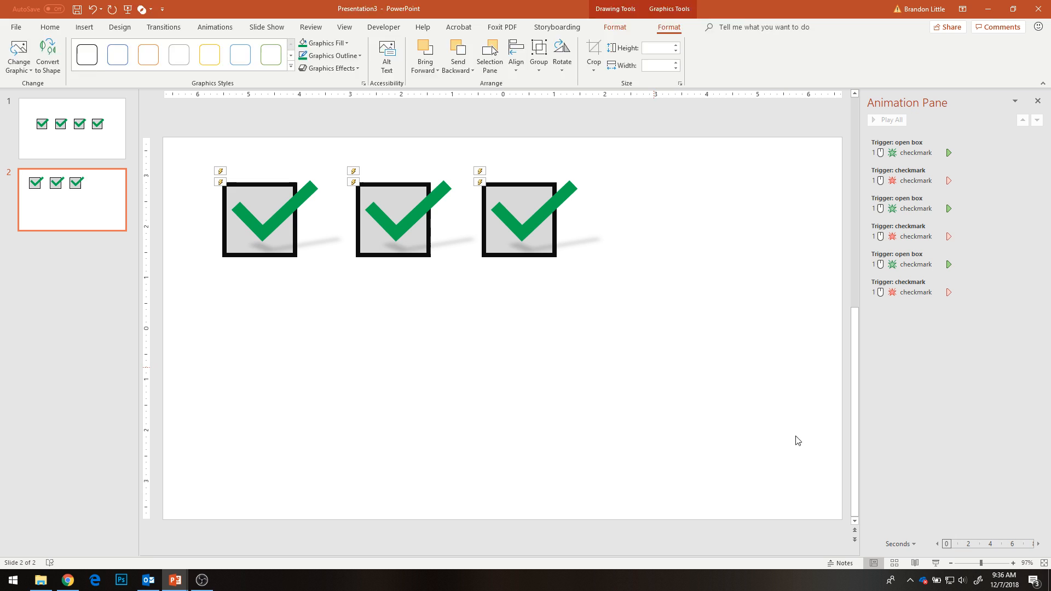
- Test toggling the three checkboxes independently in the slide show
{"action": "left_click", "coordinate": [936, 563]}
{"action": "left_click", "coordinate": [394, 120]}
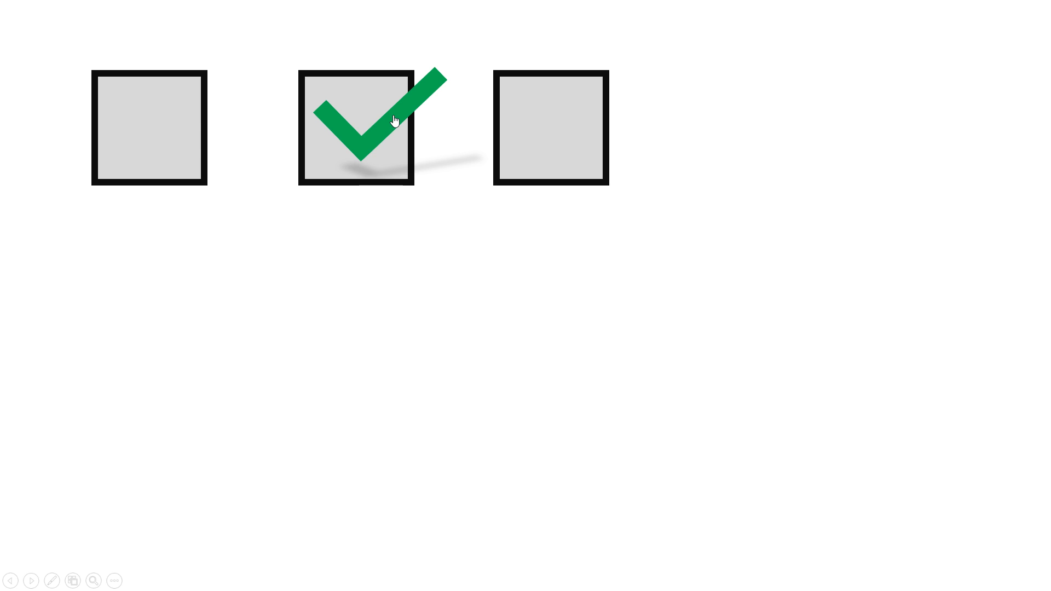
{"action": "left_click", "coordinate": [155, 148]}
{"action": "left_click", "coordinate": [589, 129]}
{"action": "left_click", "coordinate": [578, 132]}
{"action": "left_click", "coordinate": [351, 138]}
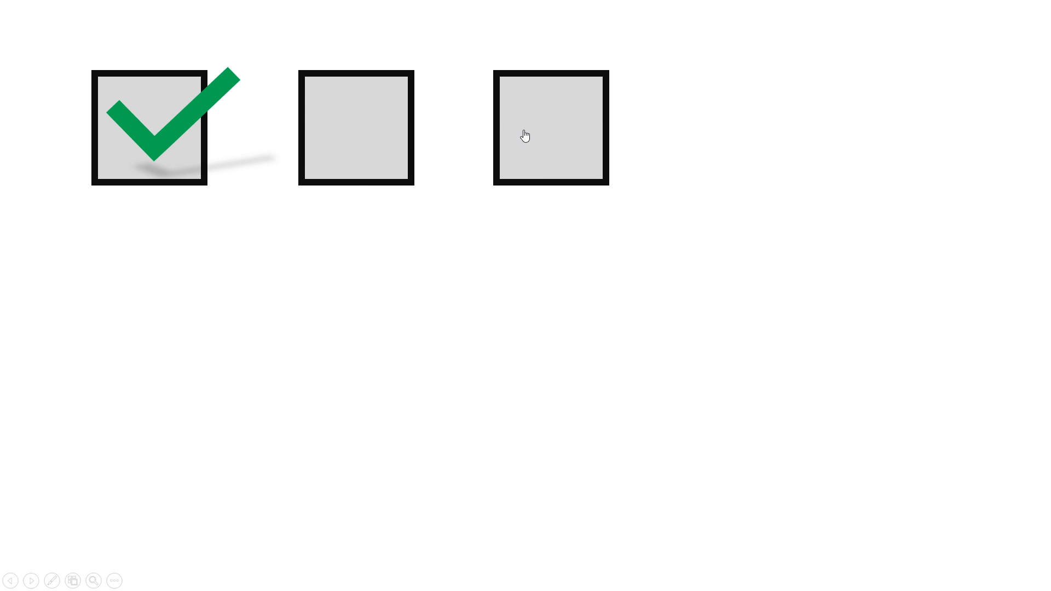
{"action": "left_click", "coordinate": [279, 141]}
{"action": "left_click", "coordinate": [601, 143]}
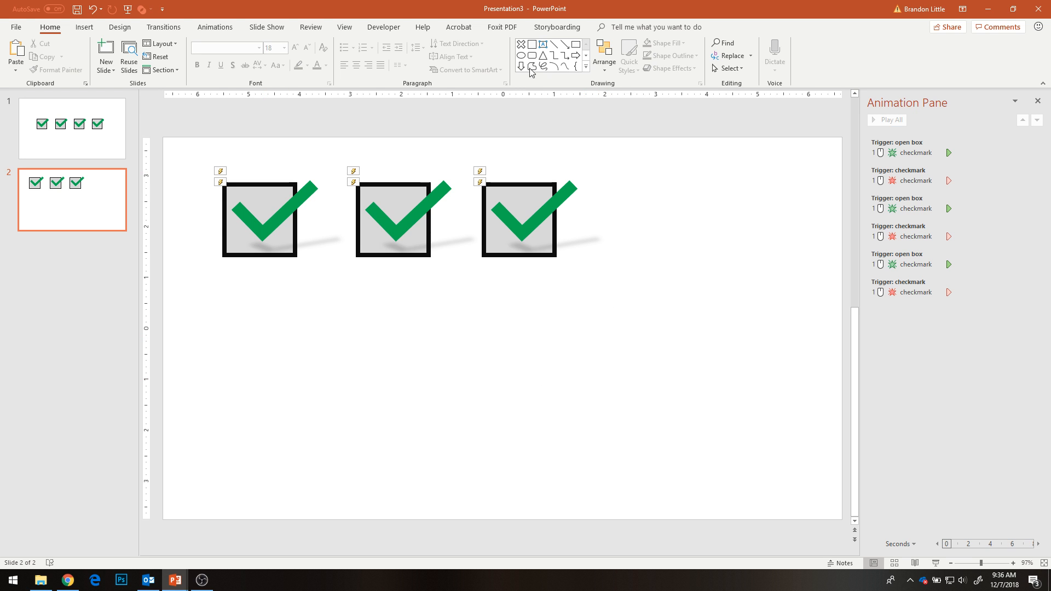
- Draw a tall rectangle below the first checkbox and delete the two other box-and-checkmark sets
{"action": "left_click", "coordinate": [566, 58]}
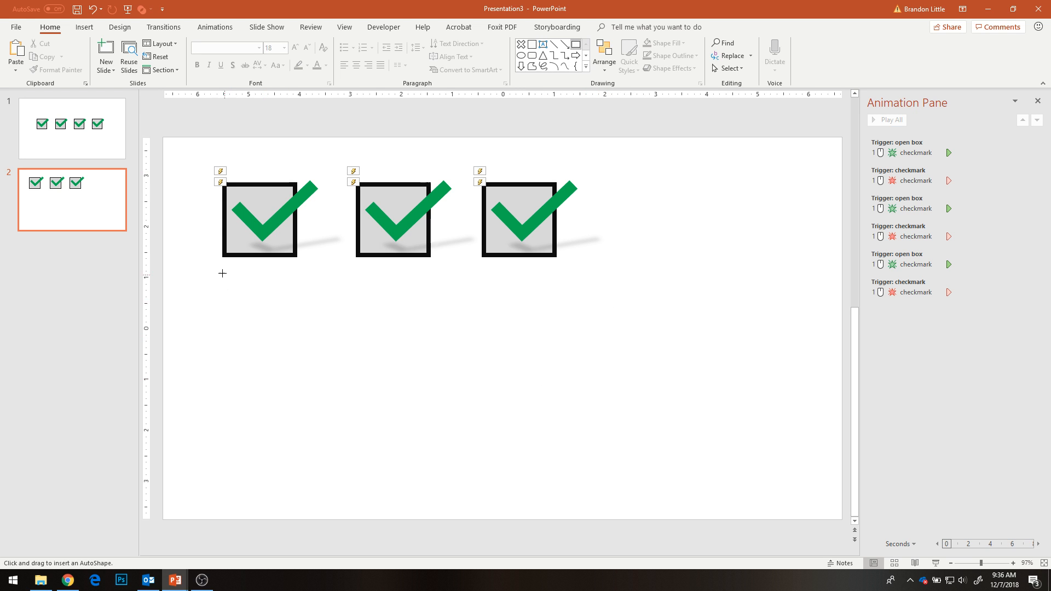
{"action": "mouse_move", "coordinate": [221, 273]}
{"action": "left_mouse_down"}
{"action": "mouse_move", "coordinate": [316, 425]}
{"action": "mouse_move", "coordinate": [296, 472]}
{"action": "left_mouse_up"}
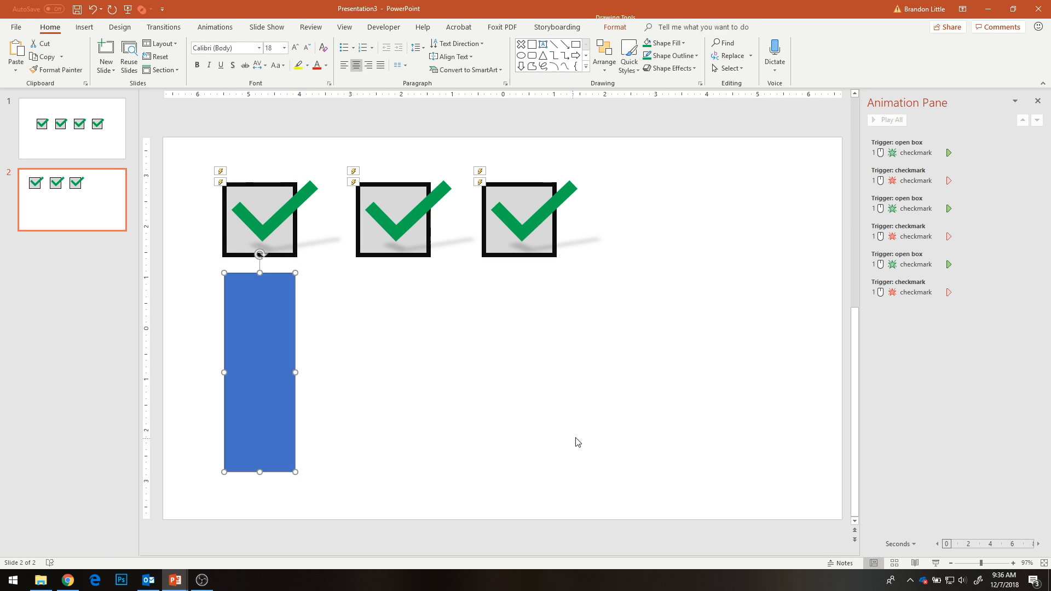
{"action": "left_click_drag", "start_coordinate": [632, 161], "coordinate": [326, 336]}
{"action": "key", "text": "Delete"}
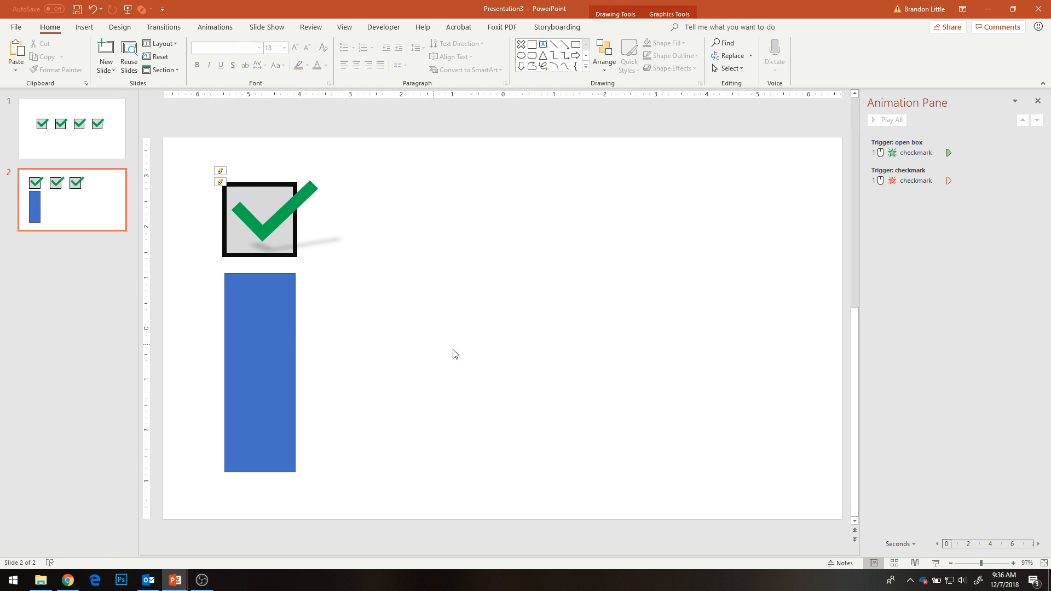
- Move the checkbox, checkmark and blue rectangle together toward the middle of the slide
{"action": "left_click_drag", "start_coordinate": [191, 141], "coordinate": [353, 471]}
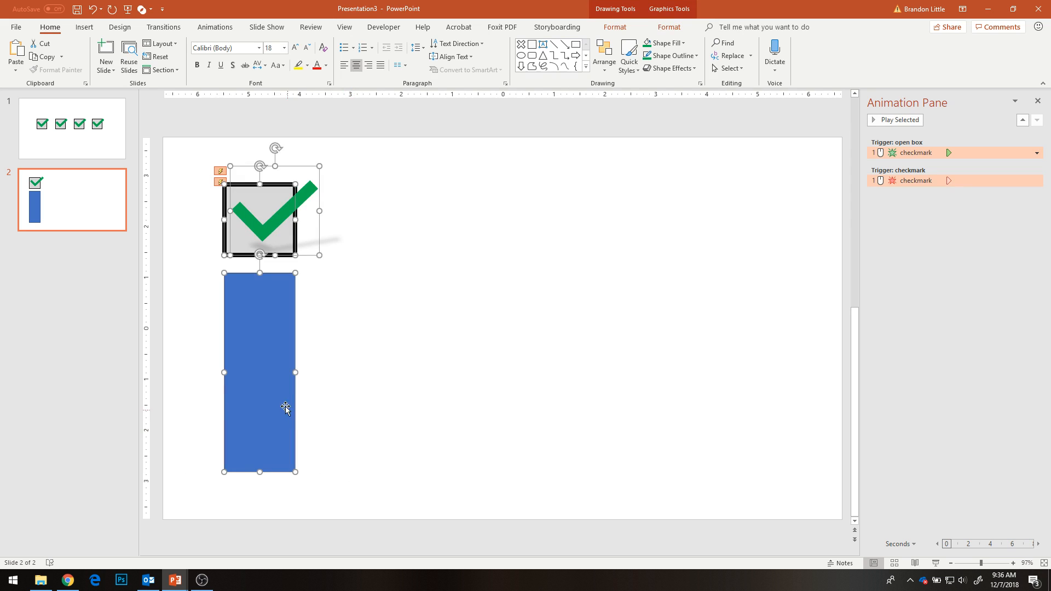
{"action": "left_click_drag", "start_coordinate": [285, 406], "coordinate": [444, 374]}
{"action": "left_click", "coordinate": [671, 370]}
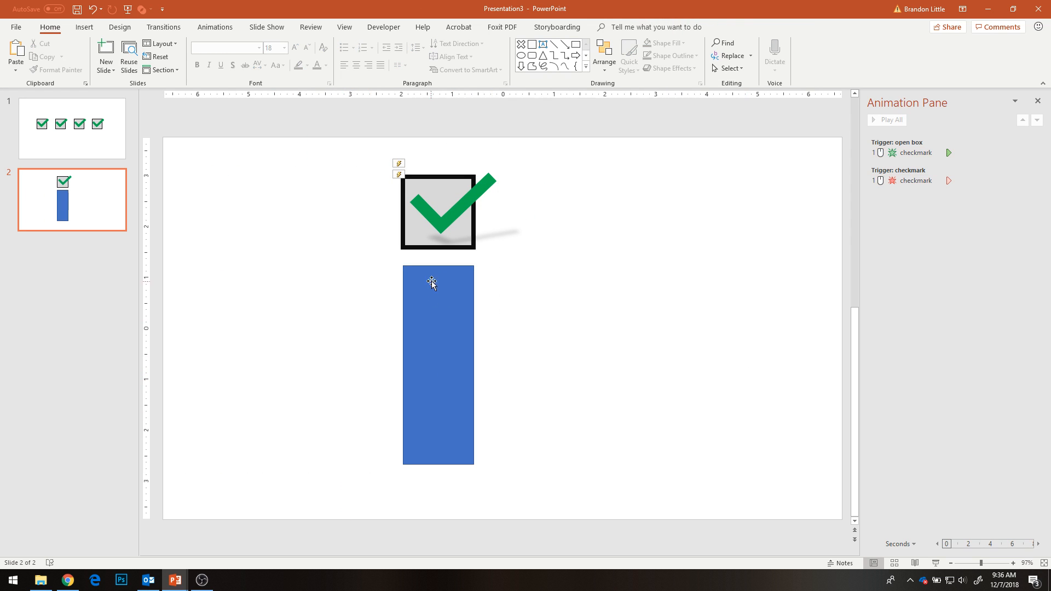
- Apply the Wipe entrance animation to the blue rectangle
{"action": "left_click", "coordinate": [429, 320]}
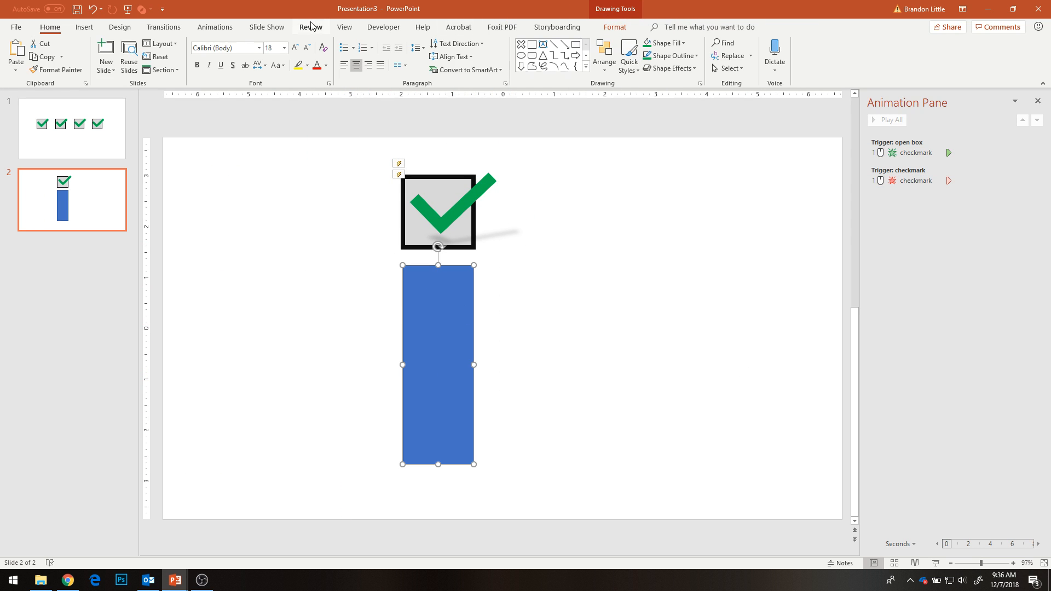
{"action": "left_click", "coordinate": [215, 27]}
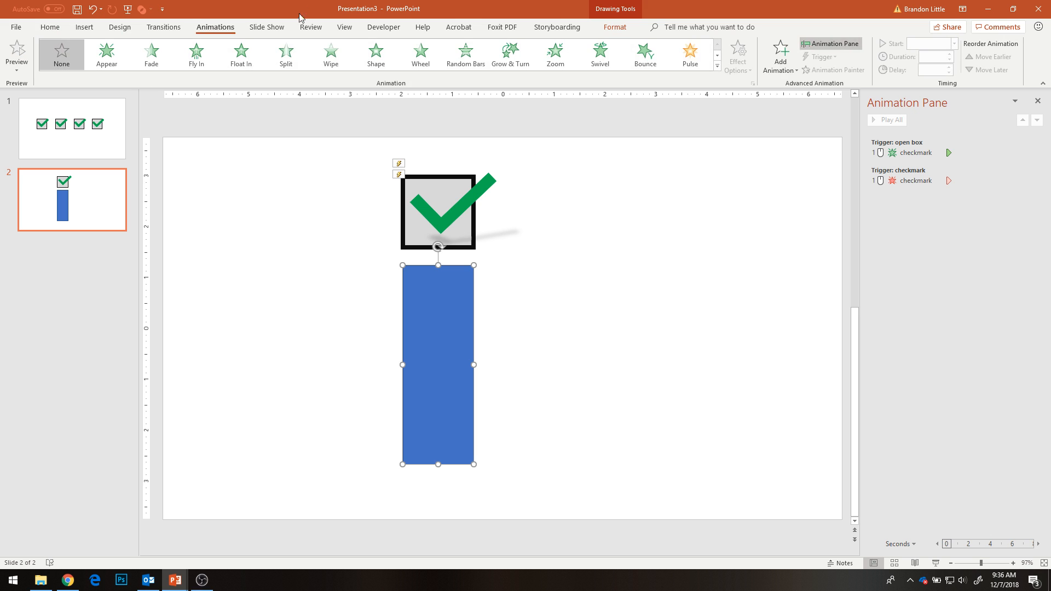
{"action": "left_click", "coordinate": [346, 59]}
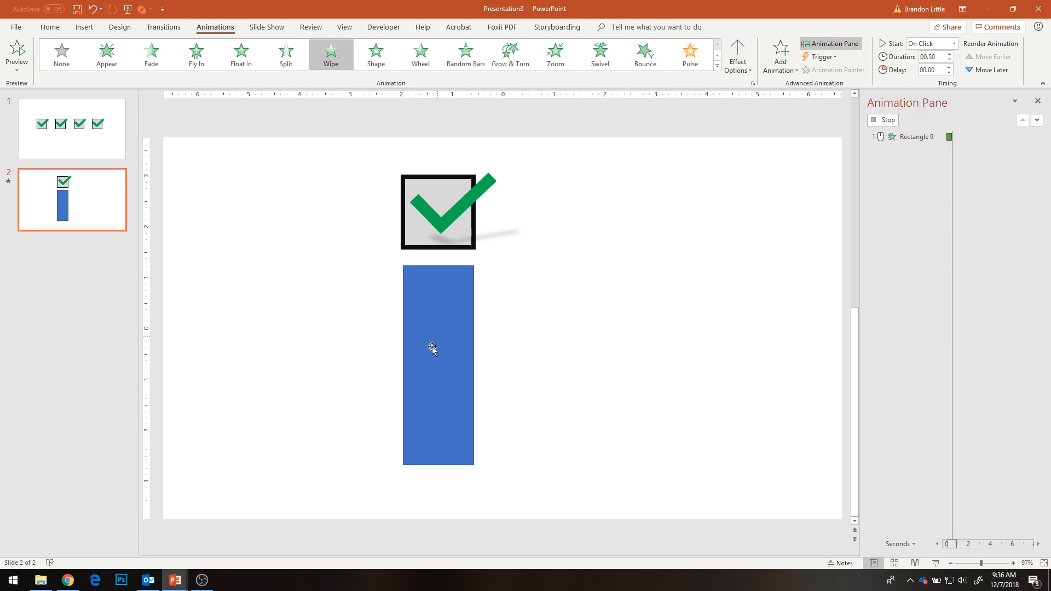
- Set the direction of the blue rectangle's Wipe entrance animation to From Top
{"action": "left_click", "coordinate": [1037, 137]}
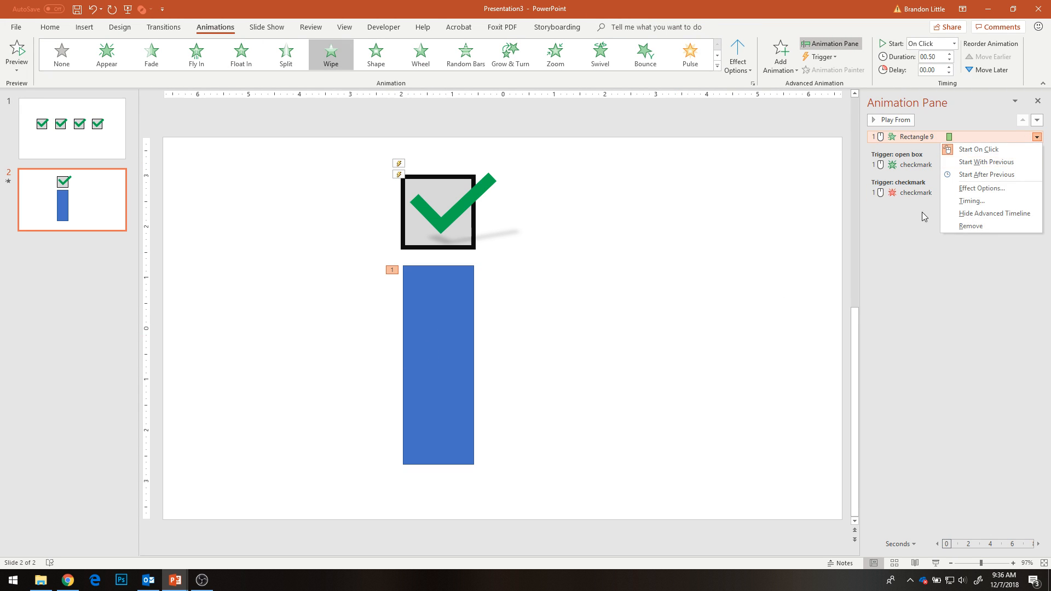
{"action": "left_click", "coordinate": [962, 192]}
{"action": "left_click", "coordinate": [580, 249]}
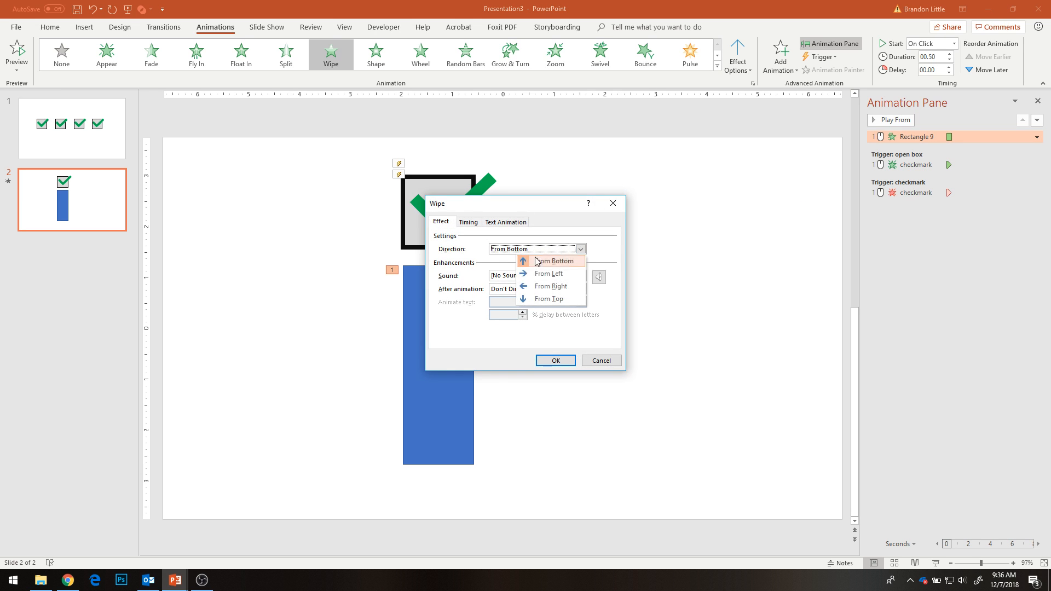
{"action": "left_click", "coordinate": [547, 299]}
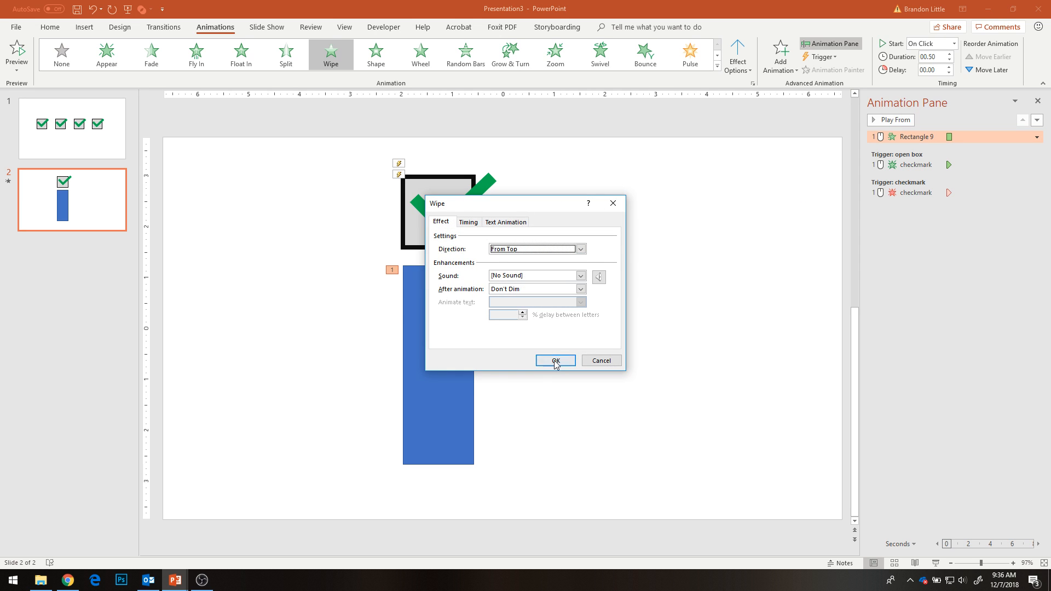
{"action": "left_click", "coordinate": [552, 360]}
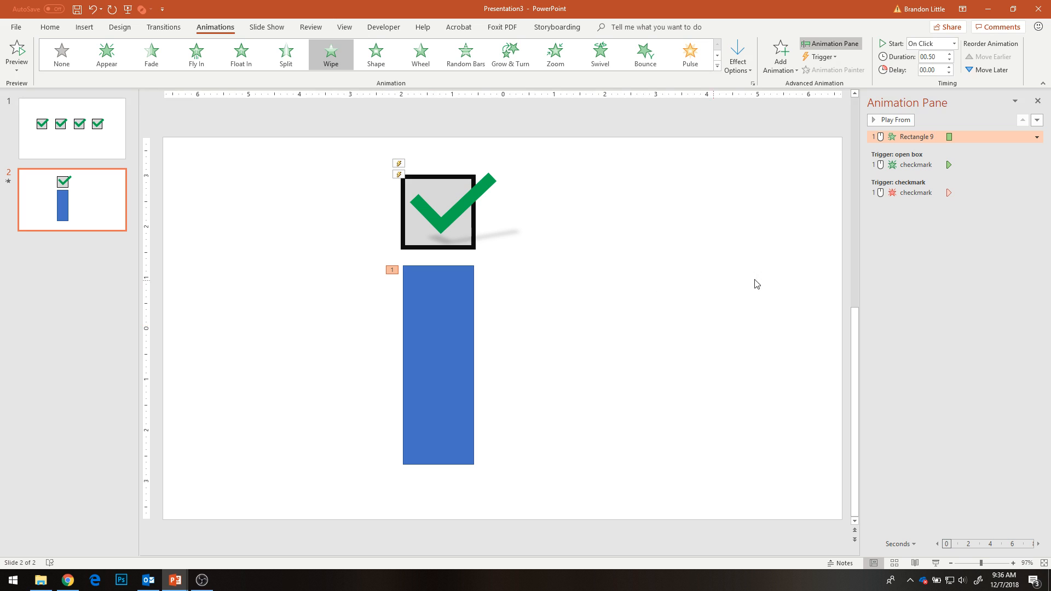
- Trigger the rectangle's Wipe entrance on click of the open box and set it to start With Previous
{"action": "left_click", "coordinate": [452, 316]}
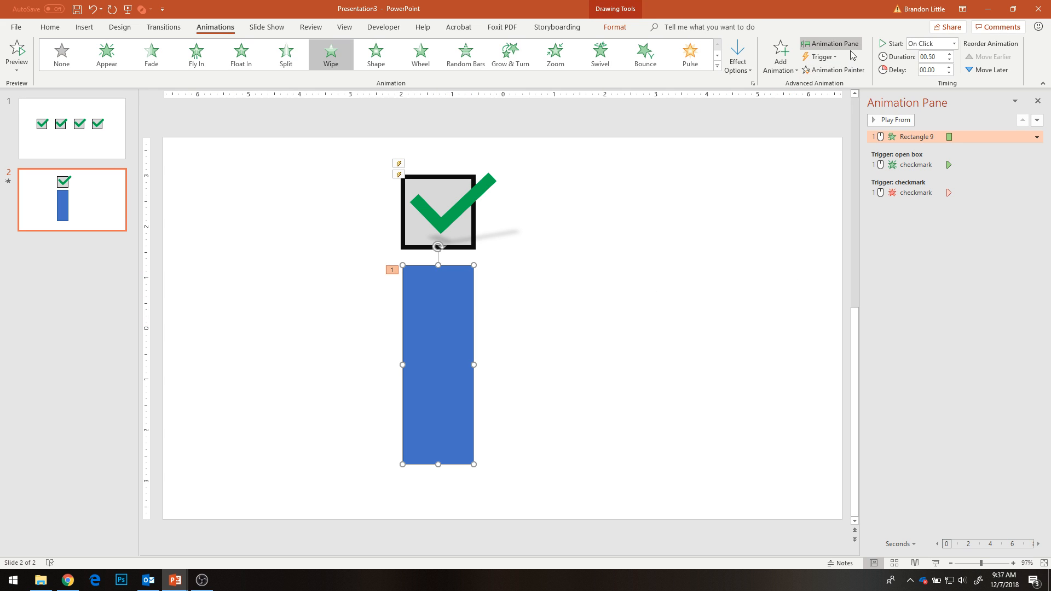
{"action": "left_click", "coordinate": [833, 58]}
{"action": "mouse_move", "coordinate": [838, 77]}
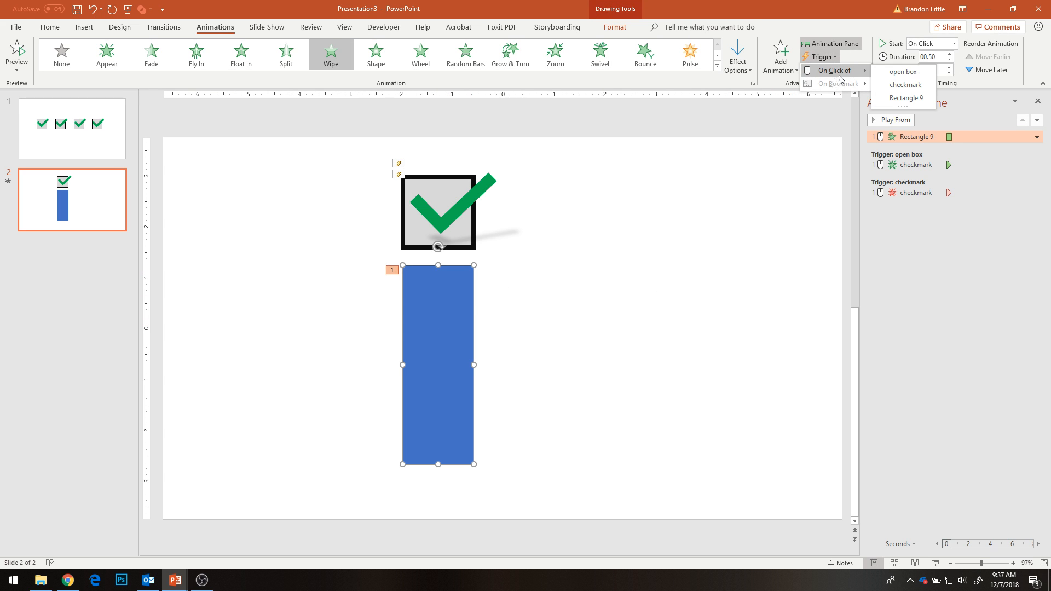
{"action": "left_click", "coordinate": [906, 71]}
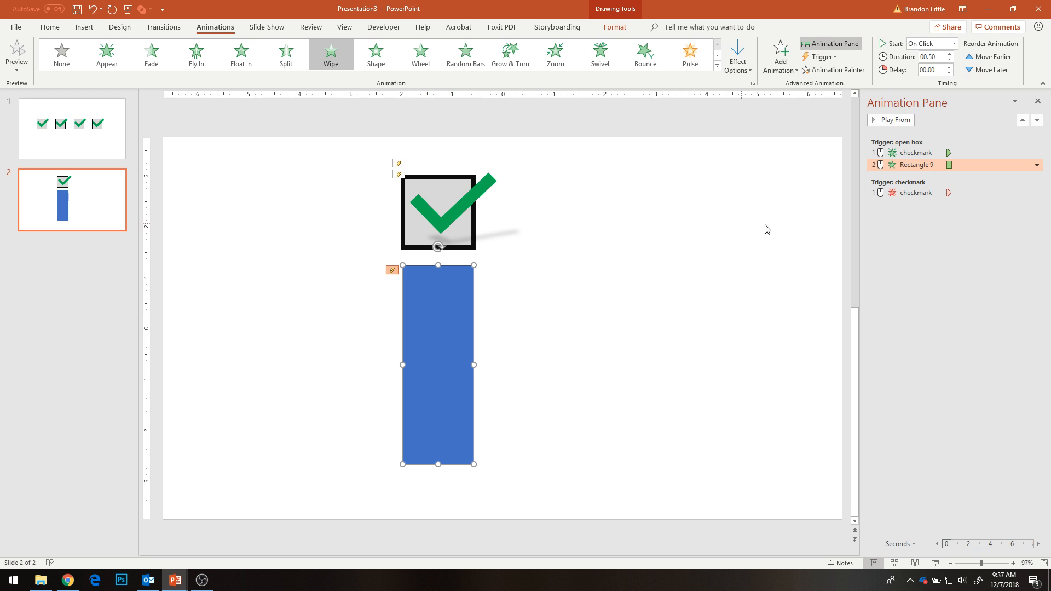
{"action": "left_click", "coordinate": [1036, 164]}
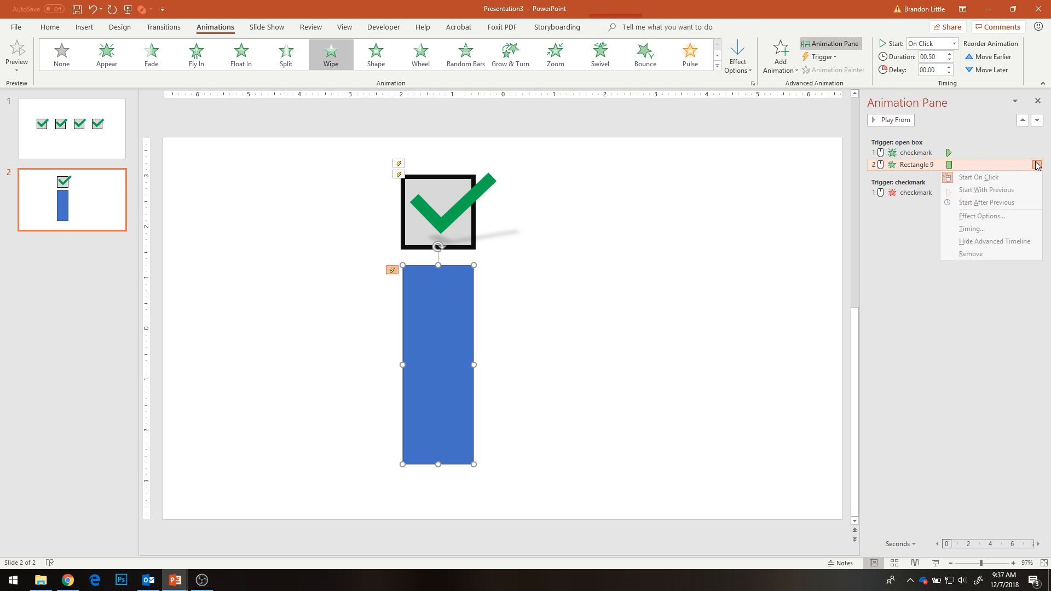
{"action": "left_click", "coordinate": [986, 190]}
{"action": "left_click", "coordinate": [736, 299]}
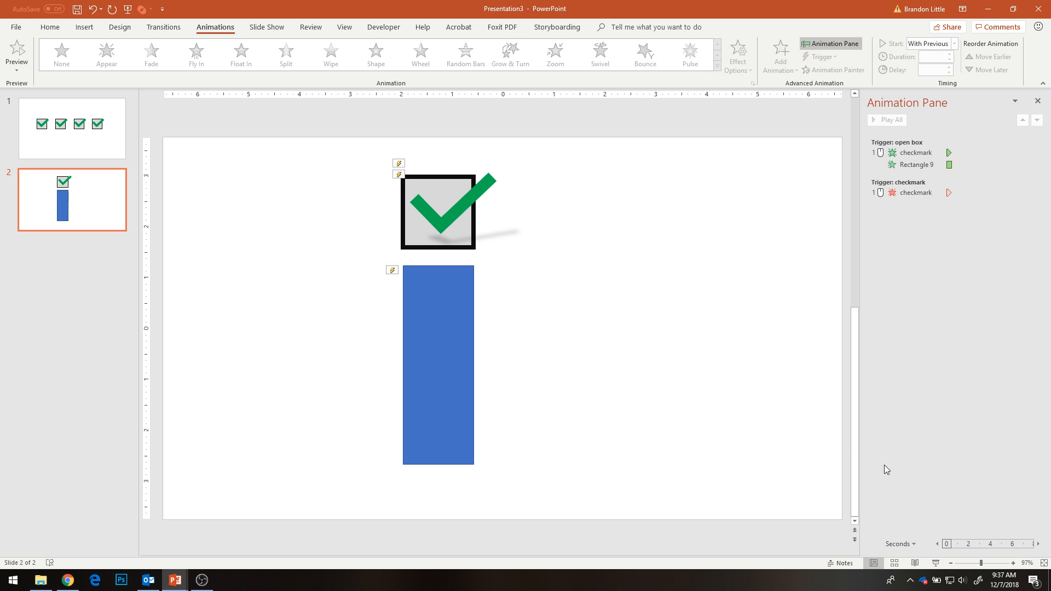
- Test in the slide show that checking the box brings in the checkmark and the rectangle, and return to editing
{"action": "left_click", "coordinate": [935, 563]}
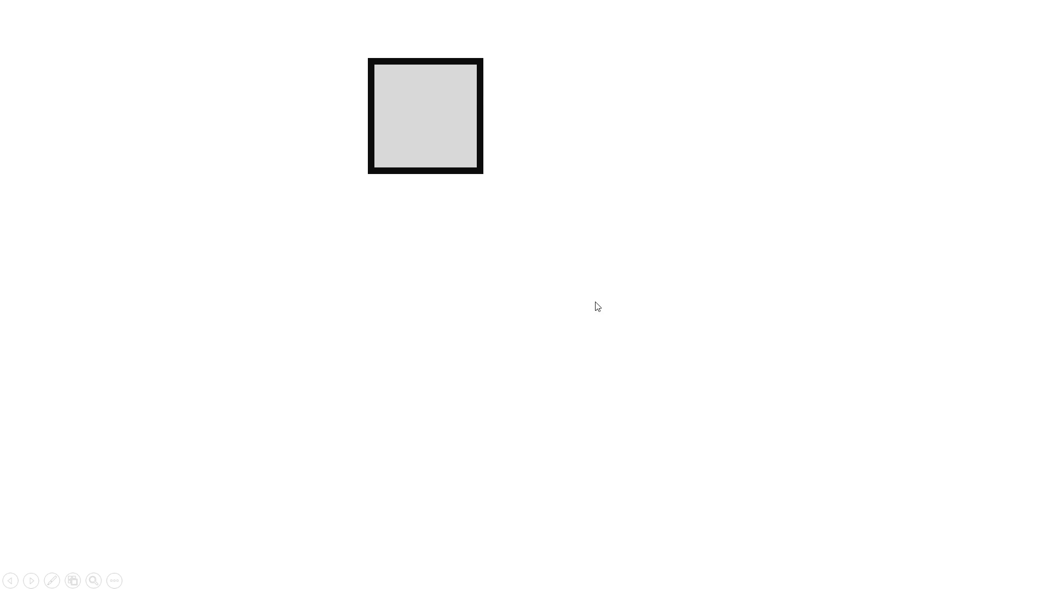
{"action": "left_click", "coordinate": [443, 135]}
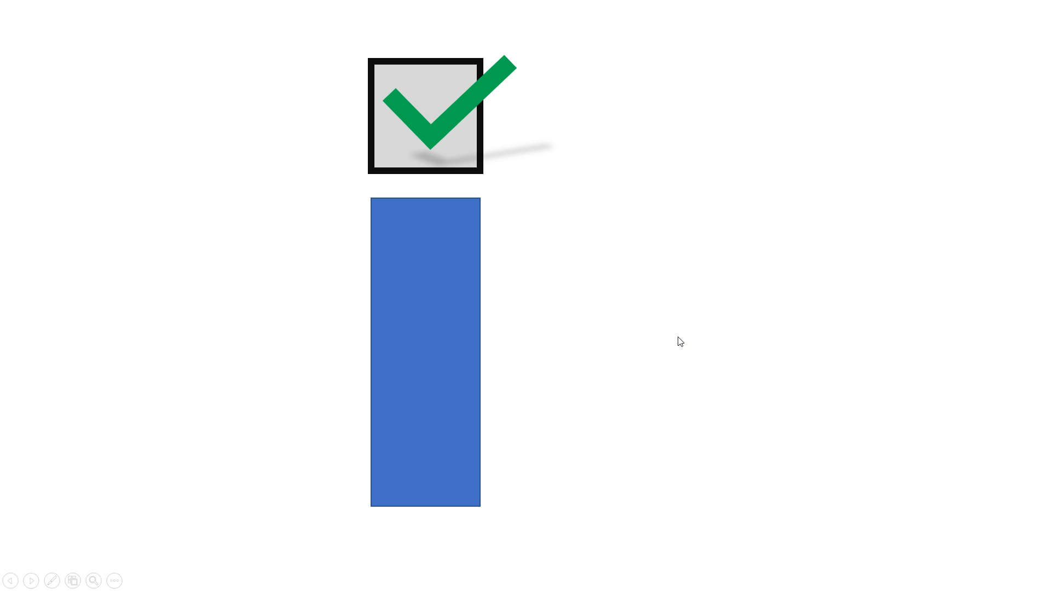
{"action": "key", "text": "Escape"}
- Add a Wipe exit animation to the blue rectangle
{"action": "left_click", "coordinate": [462, 306]}
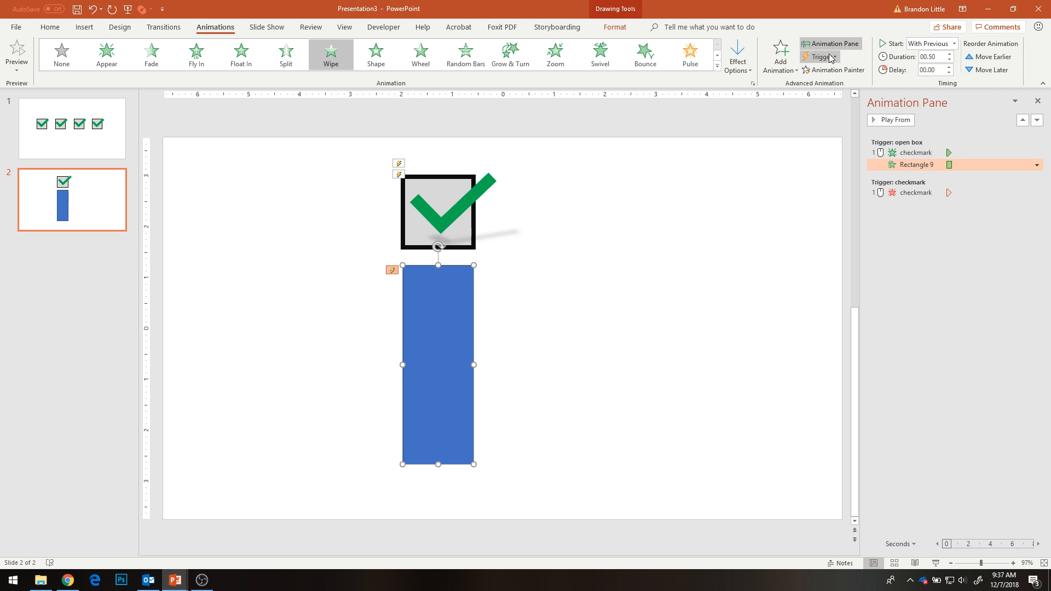
{"action": "left_click", "coordinate": [778, 55]}
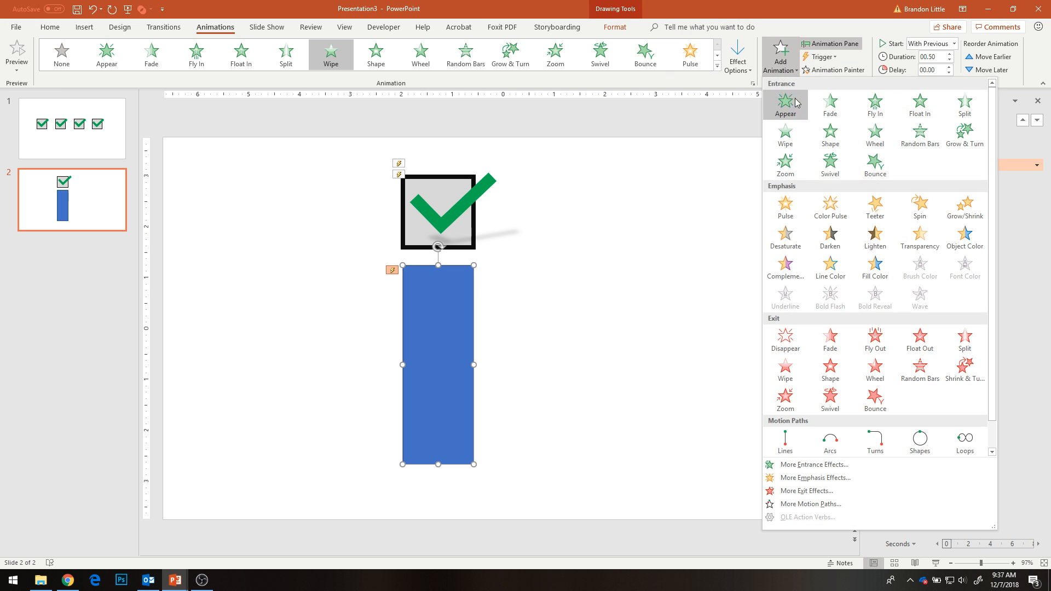
{"action": "left_click", "coordinate": [786, 371]}
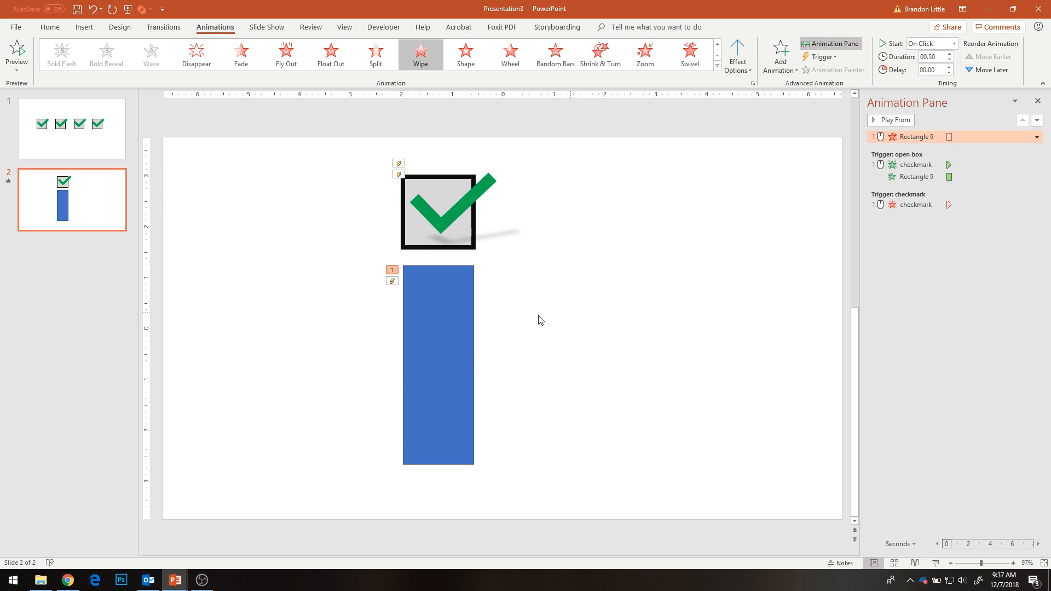
- Try to trigger both of the rectangle's Wipe animations on click of the checkmark, and undo the change
{"action": "left_click", "coordinate": [821, 57]}
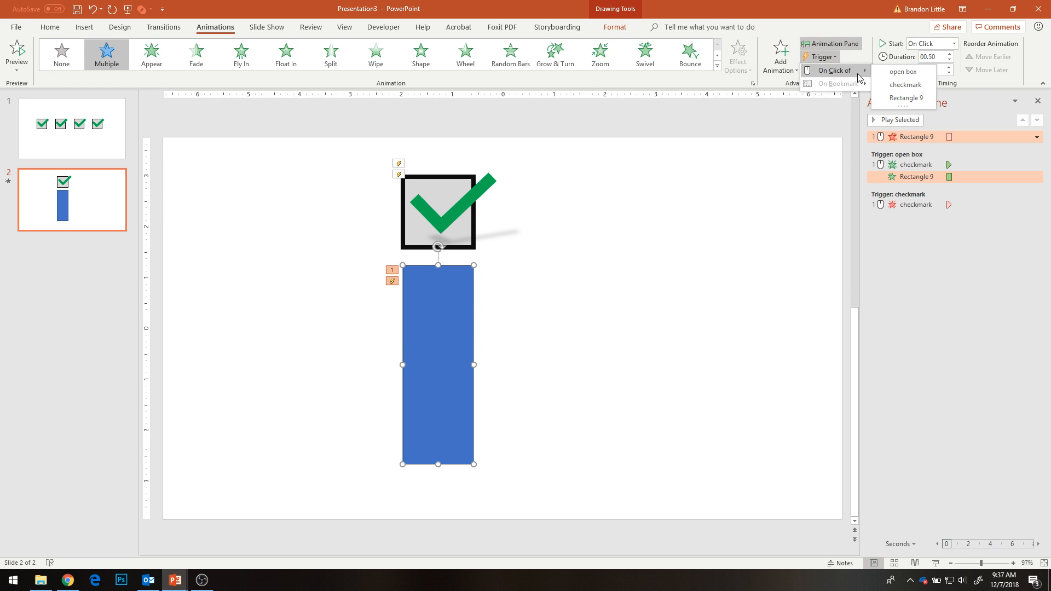
{"action": "left_click", "coordinate": [905, 84]}
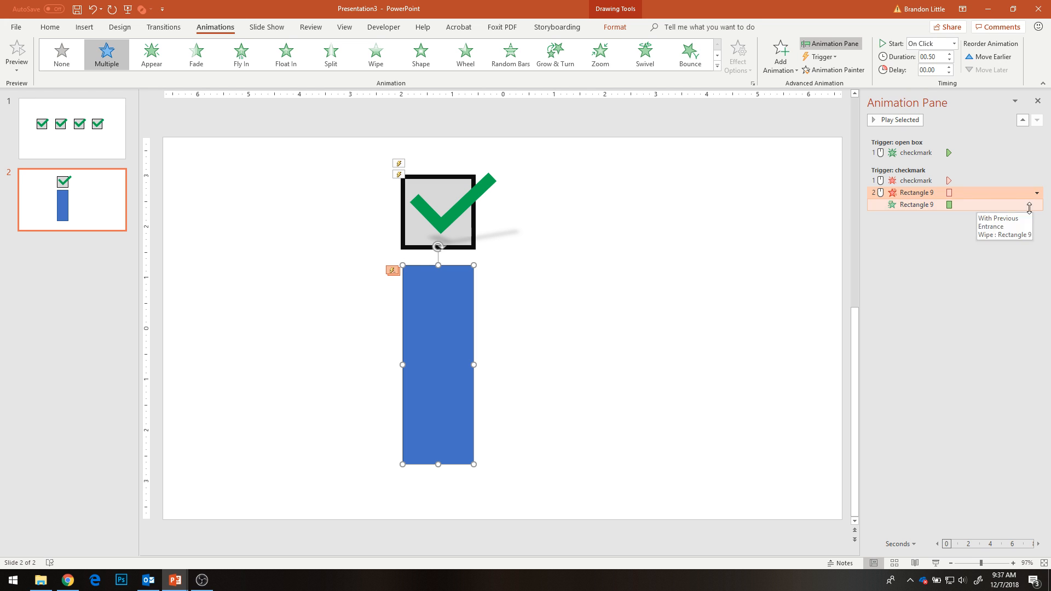
{"action": "left_click", "coordinate": [957, 276]}
{"action": "left_click", "coordinate": [924, 205]}
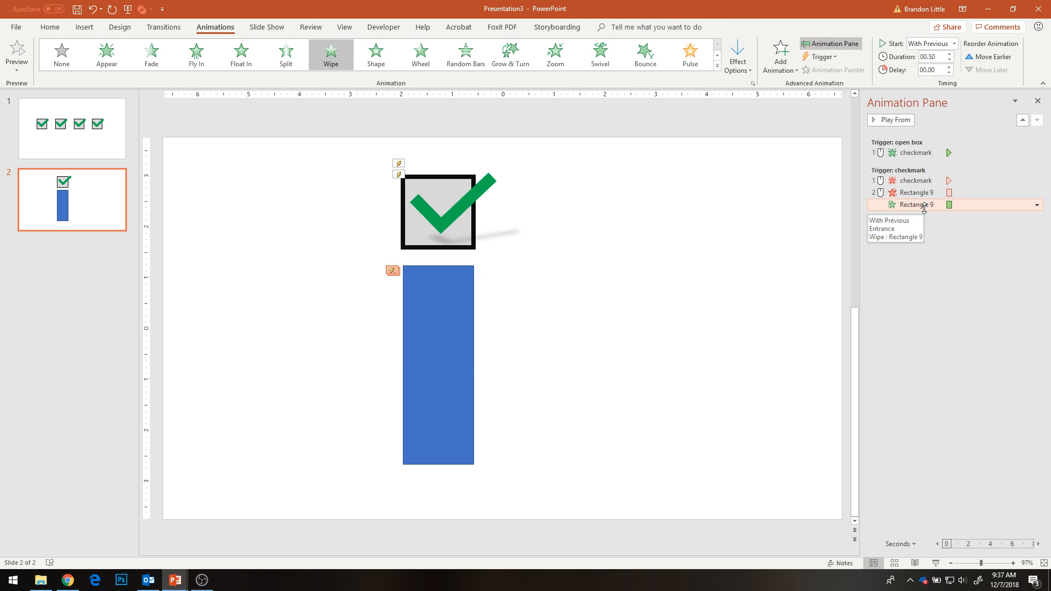
{"action": "left_click", "coordinate": [434, 301]}
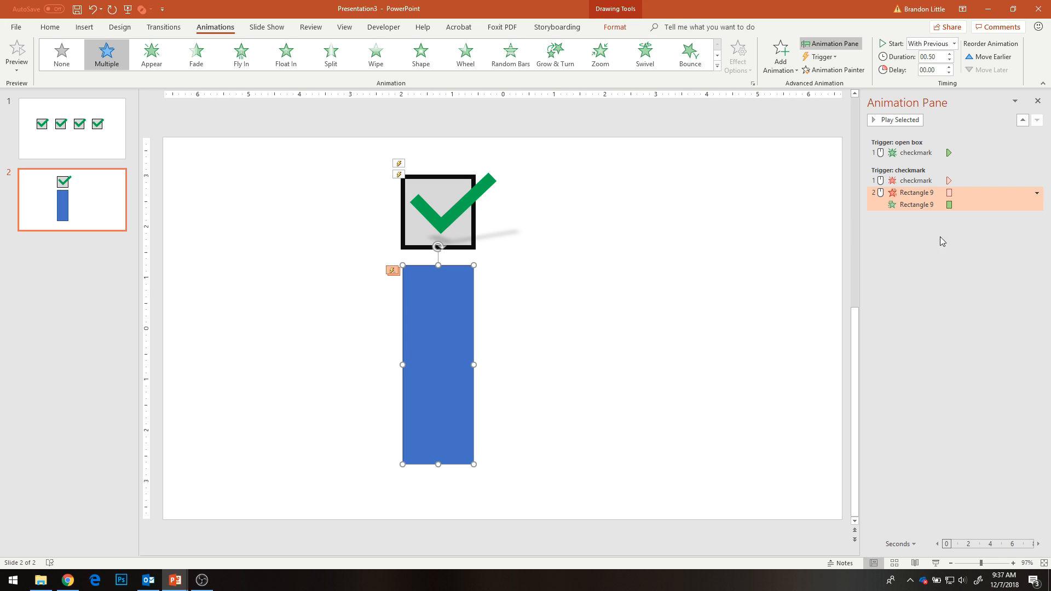
{"action": "key", "text": "ctrl+z"}
{"action": "left_click", "coordinate": [622, 253]}
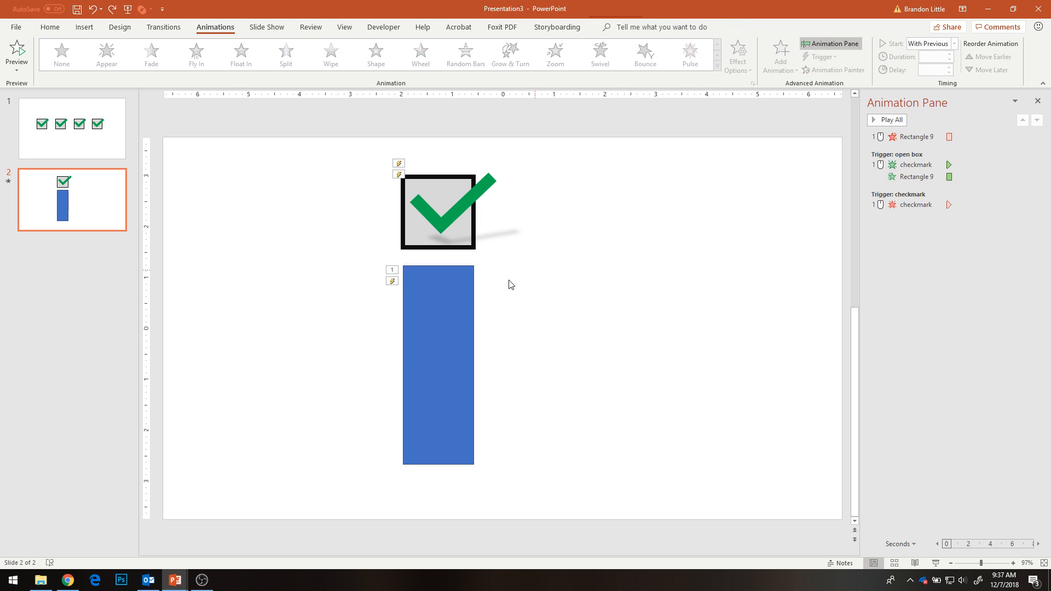
- Trigger only the rectangle's Wipe exit on click of the checkmark and set it to start With Previous
{"action": "left_click", "coordinate": [909, 137]}
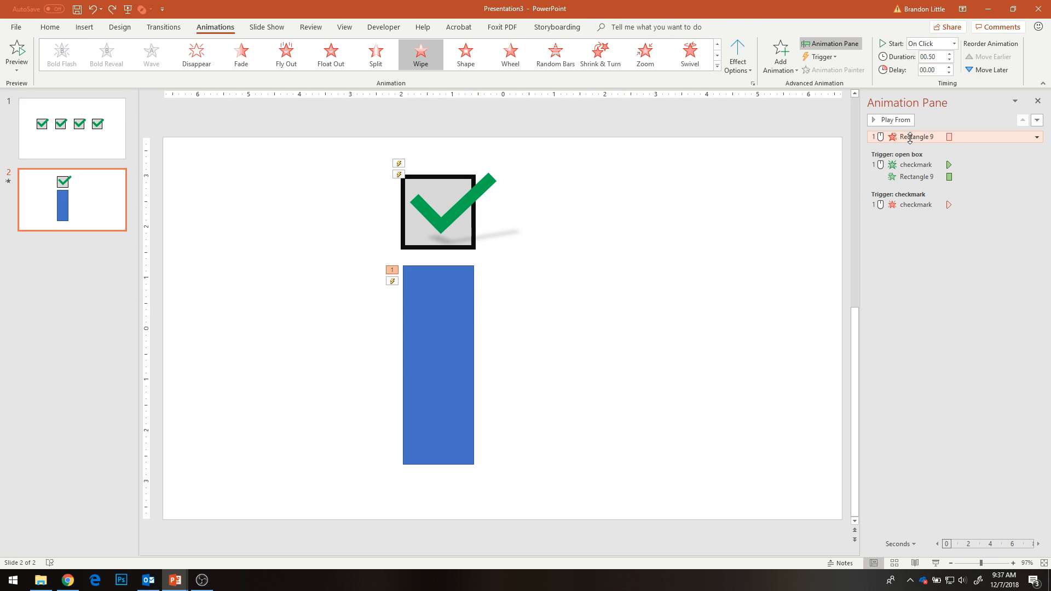
{"action": "left_click", "coordinate": [820, 57]}
{"action": "mouse_move", "coordinate": [845, 71]}
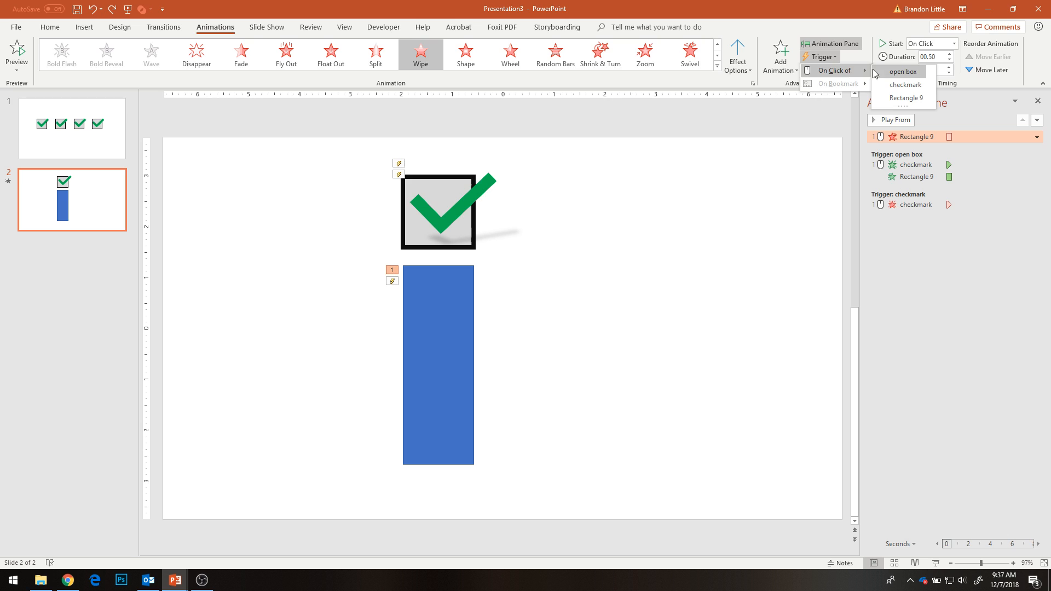
{"action": "left_click", "coordinate": [906, 83]}
{"action": "left_click", "coordinate": [1036, 204]}
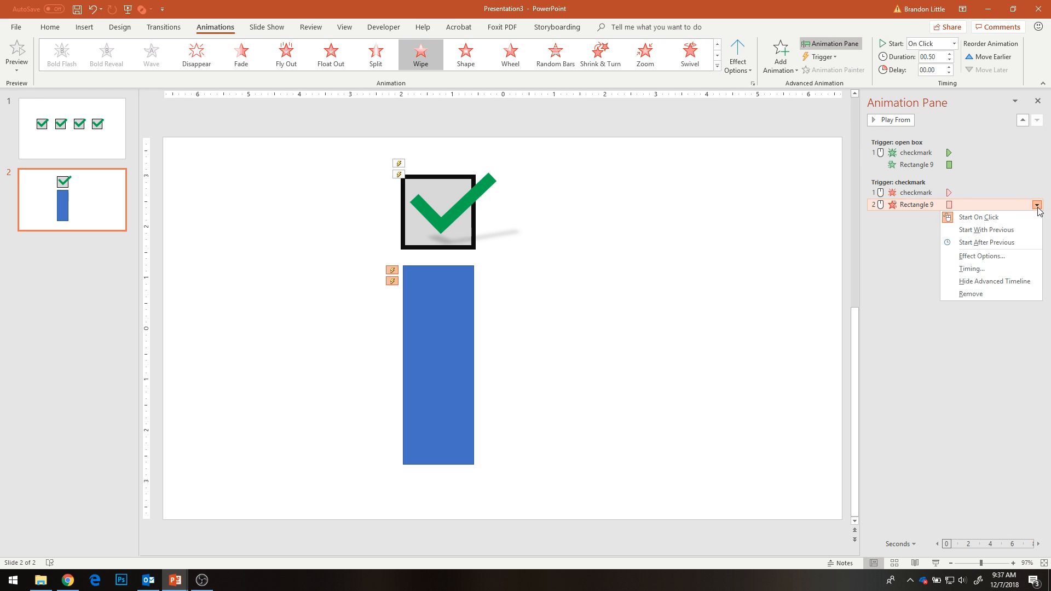
{"action": "left_click", "coordinate": [986, 230]}
- Test checking and unchecking the box with its rectangle in the slide show, and return to editing
{"action": "left_click", "coordinate": [935, 563]}
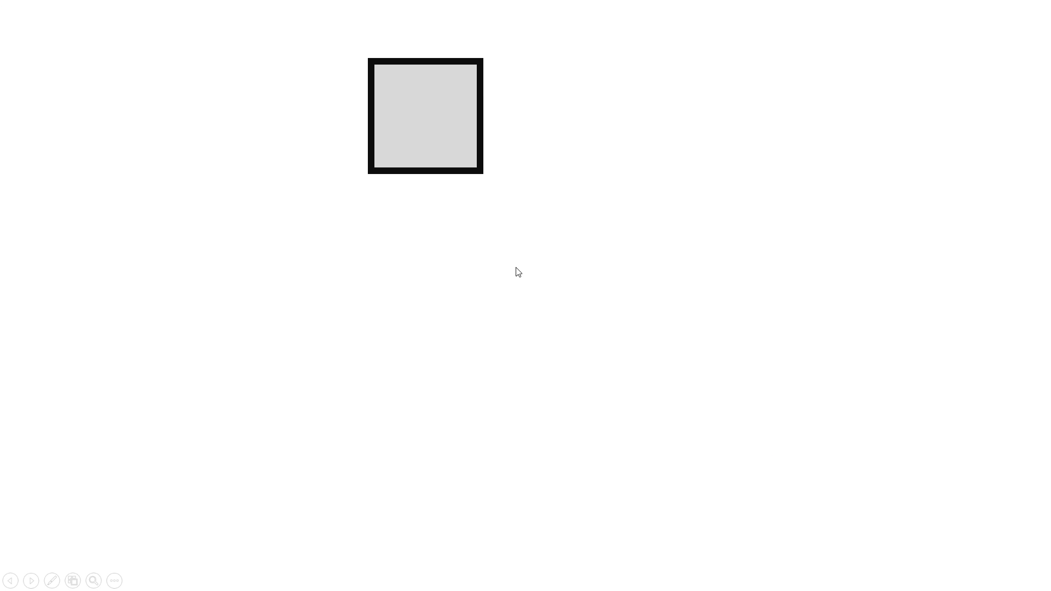
{"action": "left_click", "coordinate": [423, 120]}
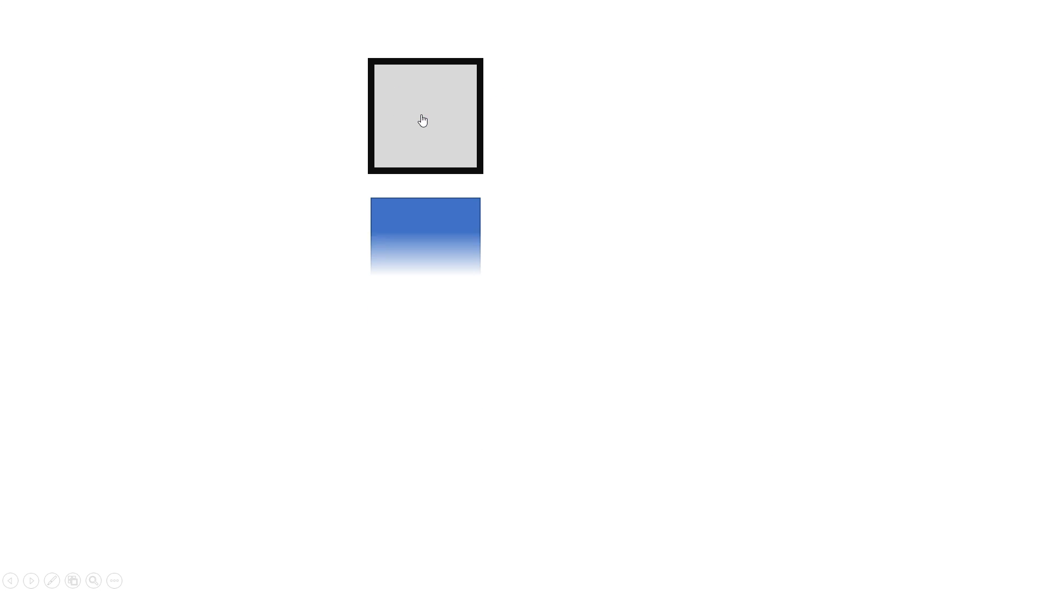
{"action": "left_click", "coordinate": [423, 120]}
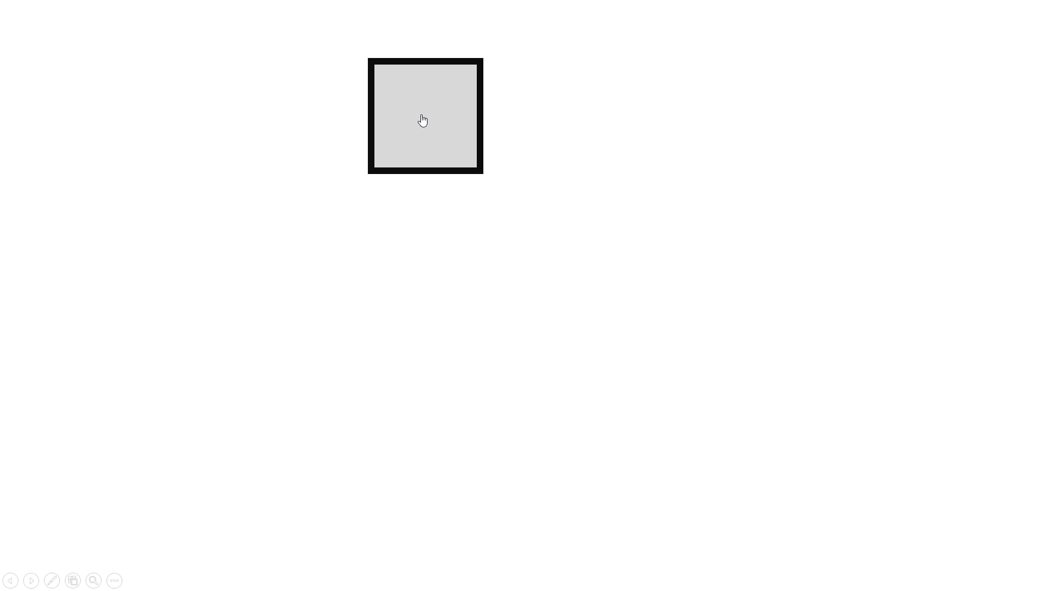
{"action": "left_click", "coordinate": [422, 120]}
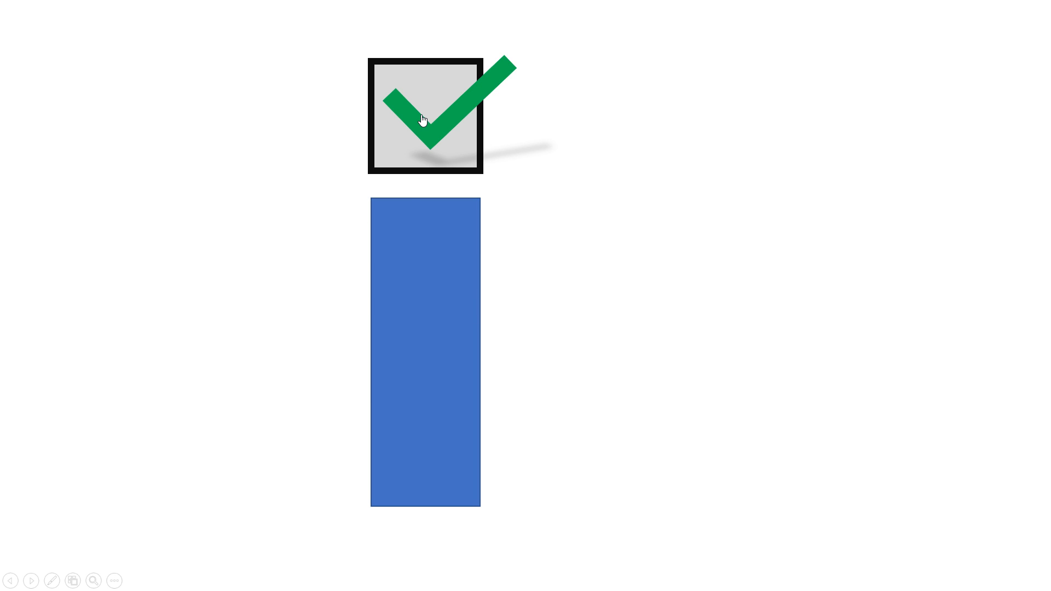
{"action": "key", "text": "Escape"}
- Move the checkbox, checkmark and rectangle toward the slide's left side and duplicate the set three times in an evenly spaced row
{"action": "left_click_drag", "start_coordinate": [330, 141], "coordinate": [528, 517]}
{"action": "left_click_drag", "start_coordinate": [453, 430], "coordinate": [608, 364]}
{"action": "left_click", "coordinate": [448, 423]}
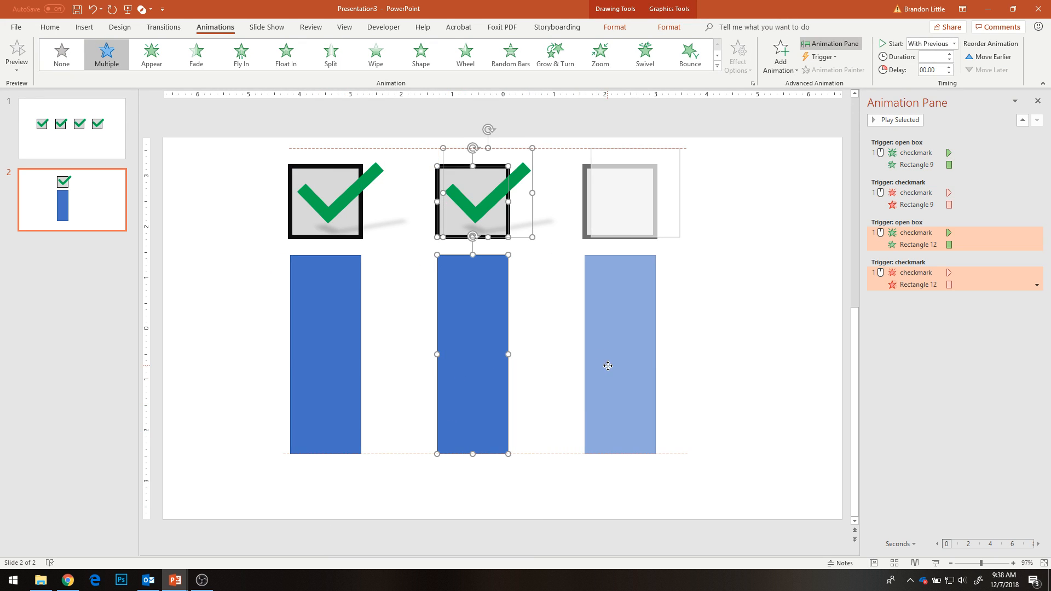
{"action": "left_click", "coordinate": [604, 375]}
{"action": "left_click_drag", "start_coordinate": [622, 317], "coordinate": [761, 345]}
{"action": "left_click", "coordinate": [754, 362]}
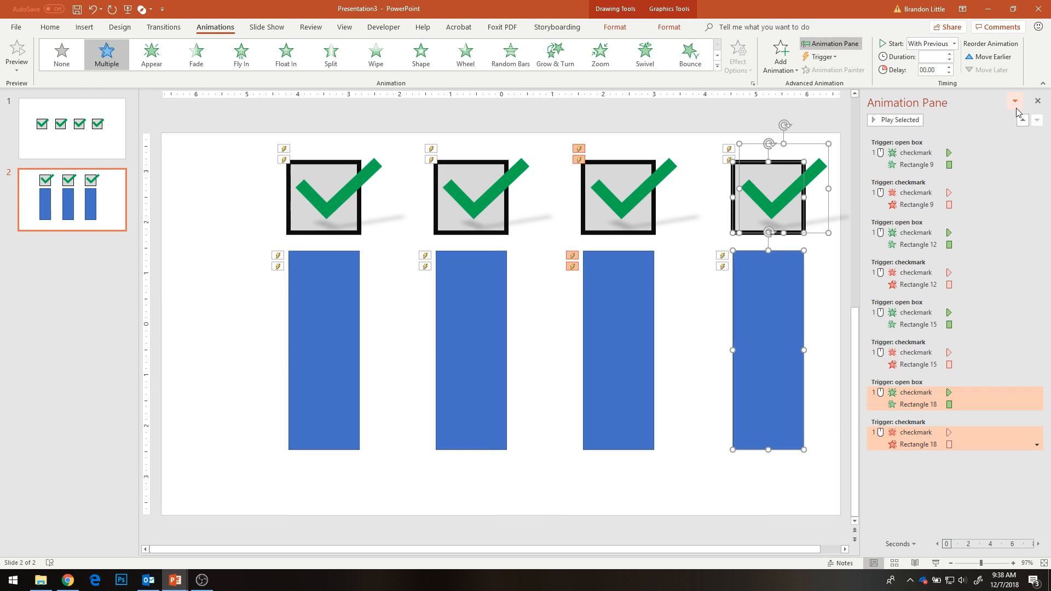
- Close the Animation Pane and shift all four checkbox-and-rectangle sets together to the left on the slide
{"action": "left_click", "coordinate": [1037, 101]}
{"action": "left_click_drag", "start_coordinate": [302, 104], "coordinate": [987, 522]}
{"action": "left_click_drag", "start_coordinate": [907, 419], "coordinate": [835, 429]}
{"action": "left_click", "coordinate": [979, 420]}
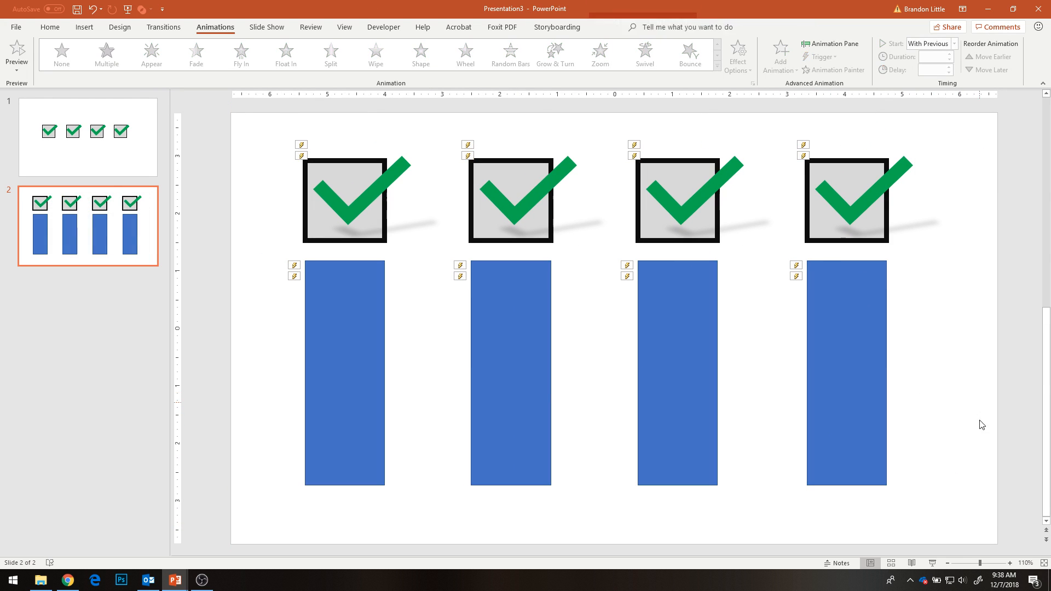
- Test toggling the four checkboxes and their rectangles independently in the slide show, and return to editing
{"action": "left_click", "coordinate": [932, 563]}
{"action": "left_click", "coordinate": [585, 138]}
{"action": "left_click", "coordinate": [390, 140]}
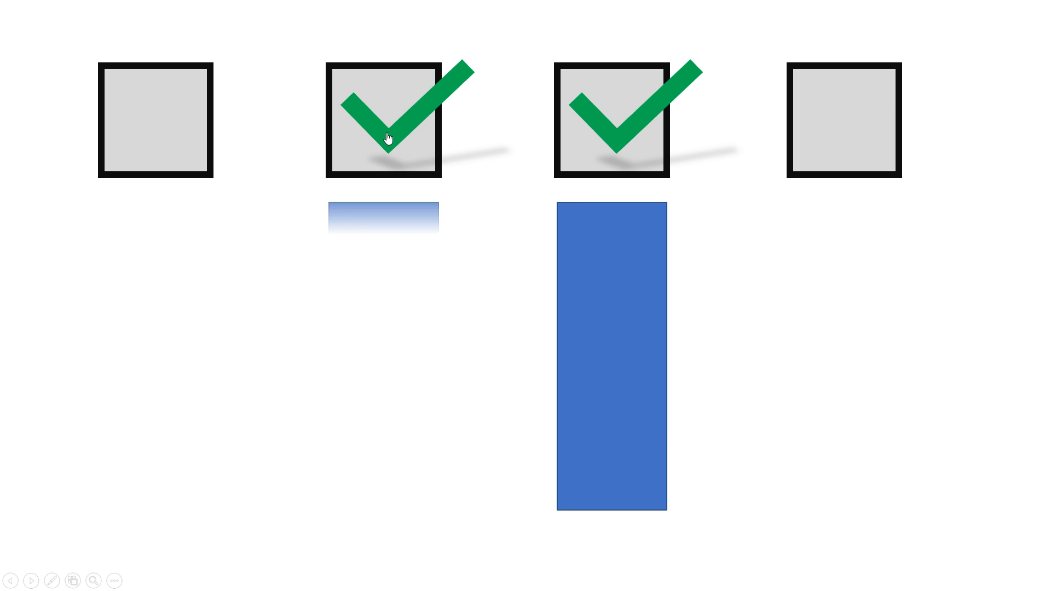
{"action": "left_click", "coordinate": [820, 137]}
{"action": "left_click", "coordinate": [372, 131]}
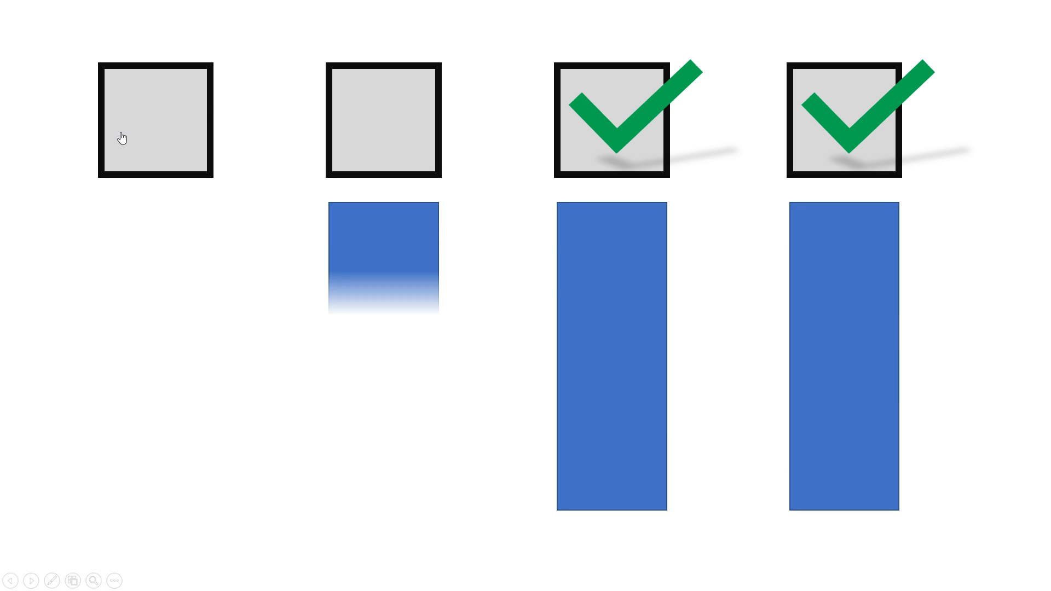
{"action": "left_click", "coordinate": [143, 135]}
{"action": "left_click", "coordinate": [626, 119]}
{"action": "left_click", "coordinate": [857, 130]}
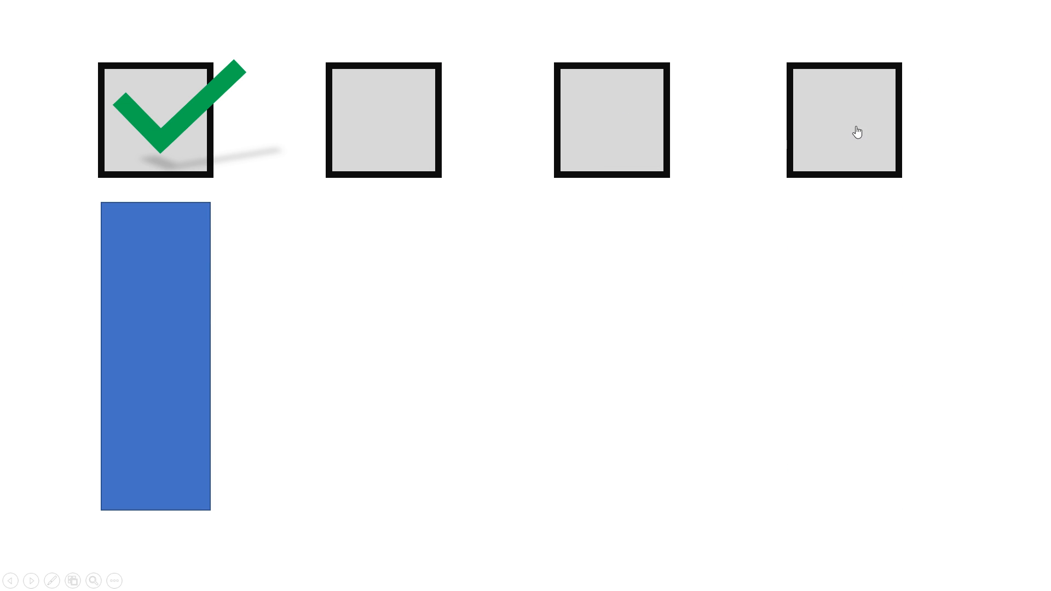
{"action": "left_click", "coordinate": [145, 122]}
{"action": "left_click", "coordinate": [610, 111]}
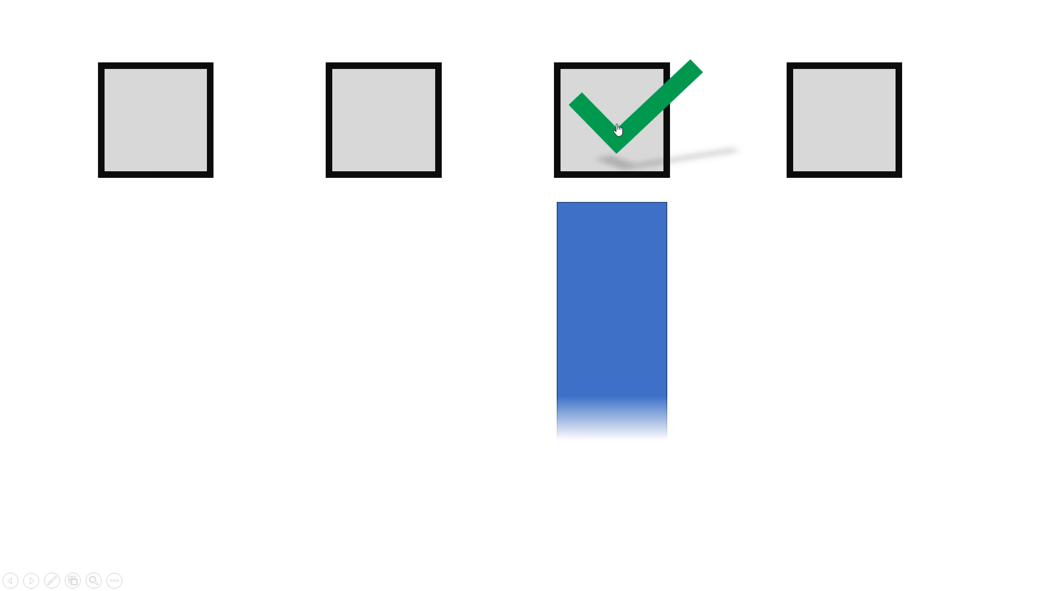
{"action": "left_click", "coordinate": [816, 157]}
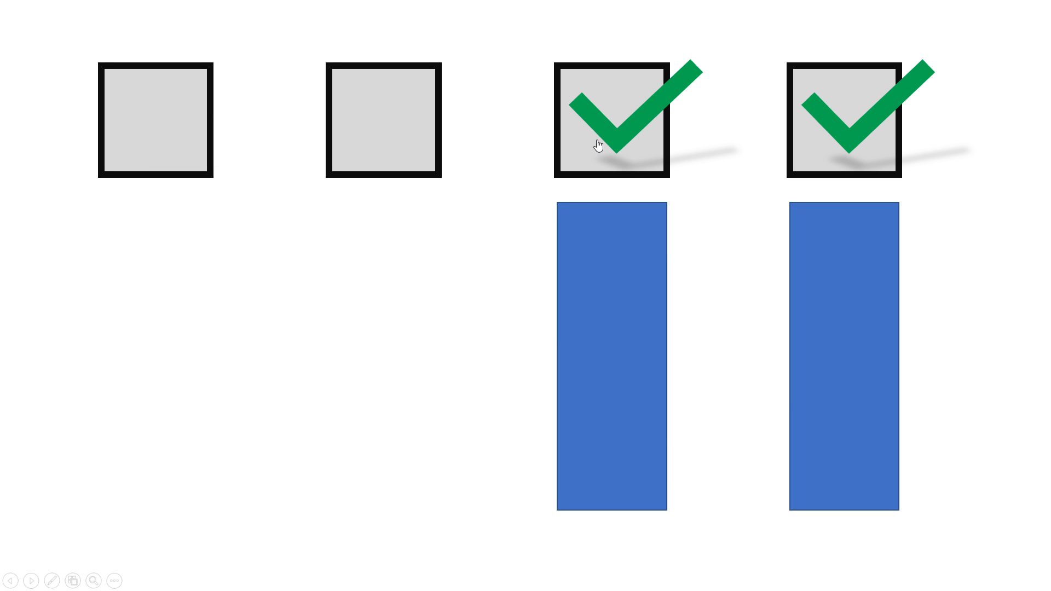
{"action": "left_click", "coordinate": [157, 121]}
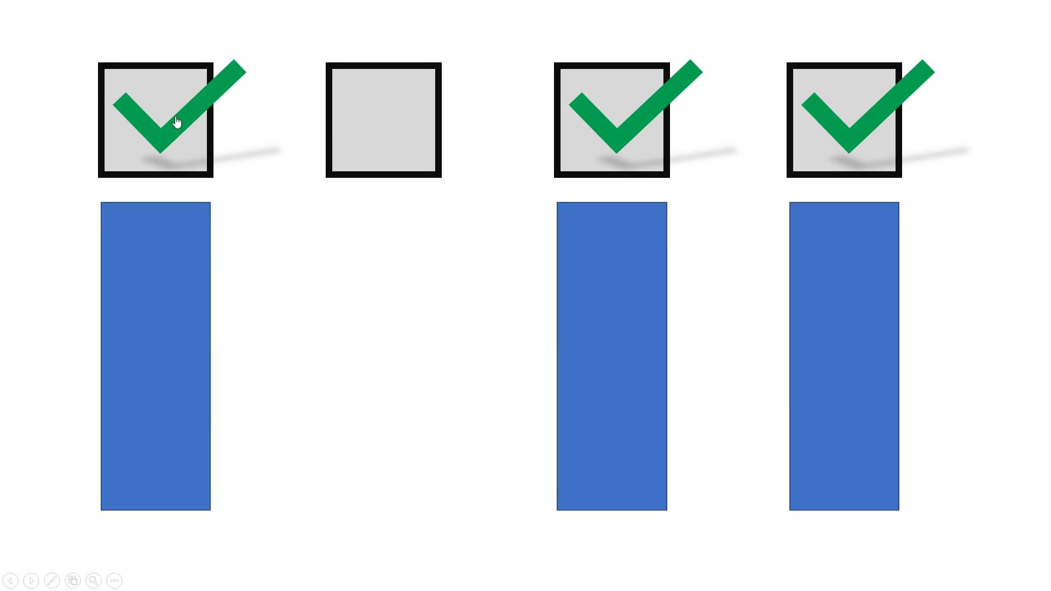
{"action": "left_click", "coordinate": [176, 122]}
{"action": "left_click", "coordinate": [793, 117]}
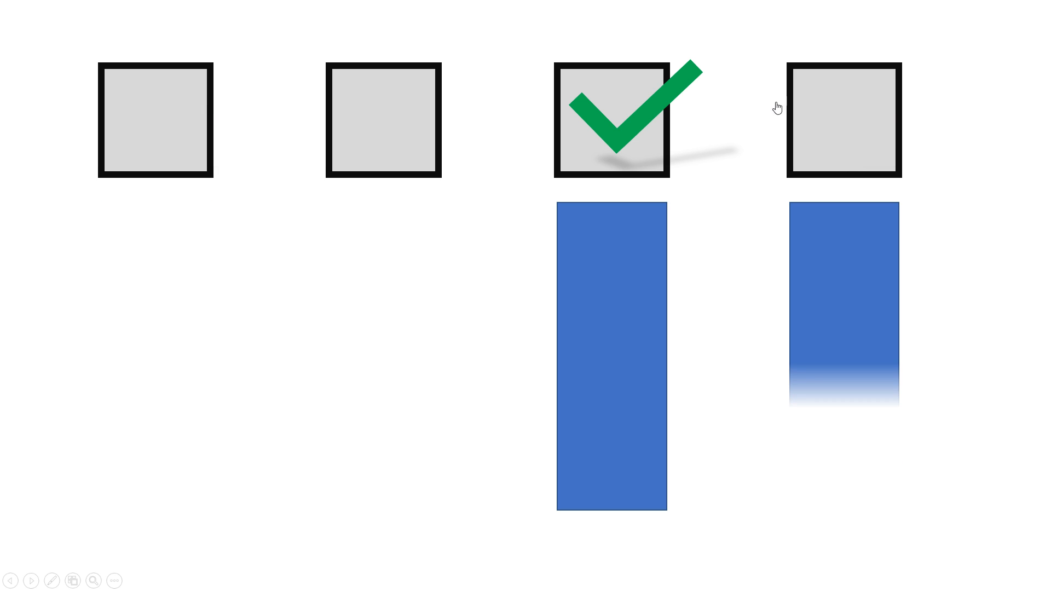
{"action": "left_click", "coordinate": [628, 103]}
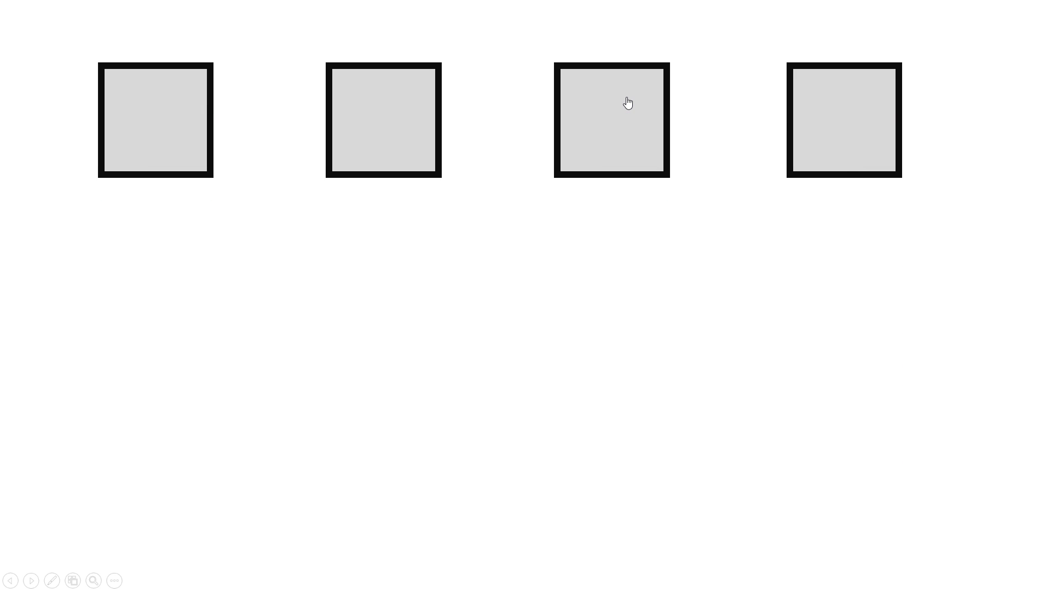
{"action": "key", "text": "Escape"}
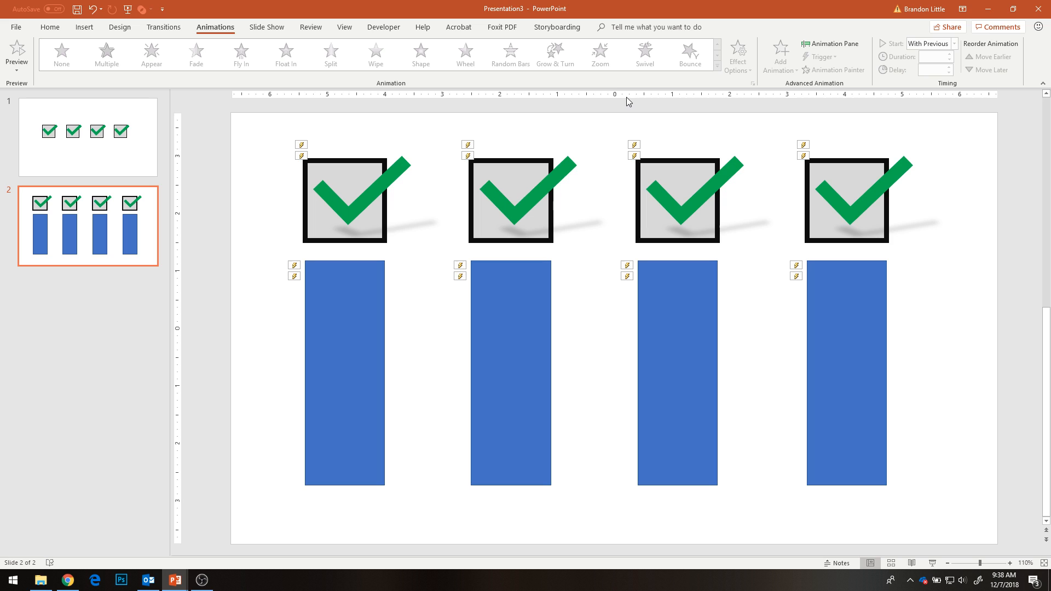